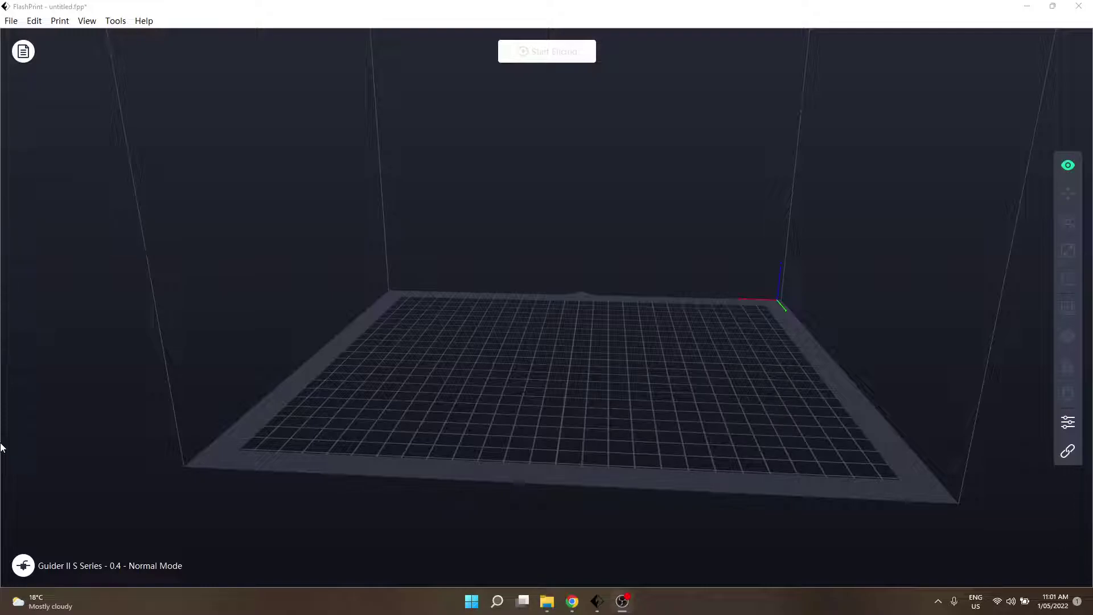
Focus the FlashPrint window showing the empty Guider II S Series - 0.4 - Normal Mode plate
left_click(239, 233)
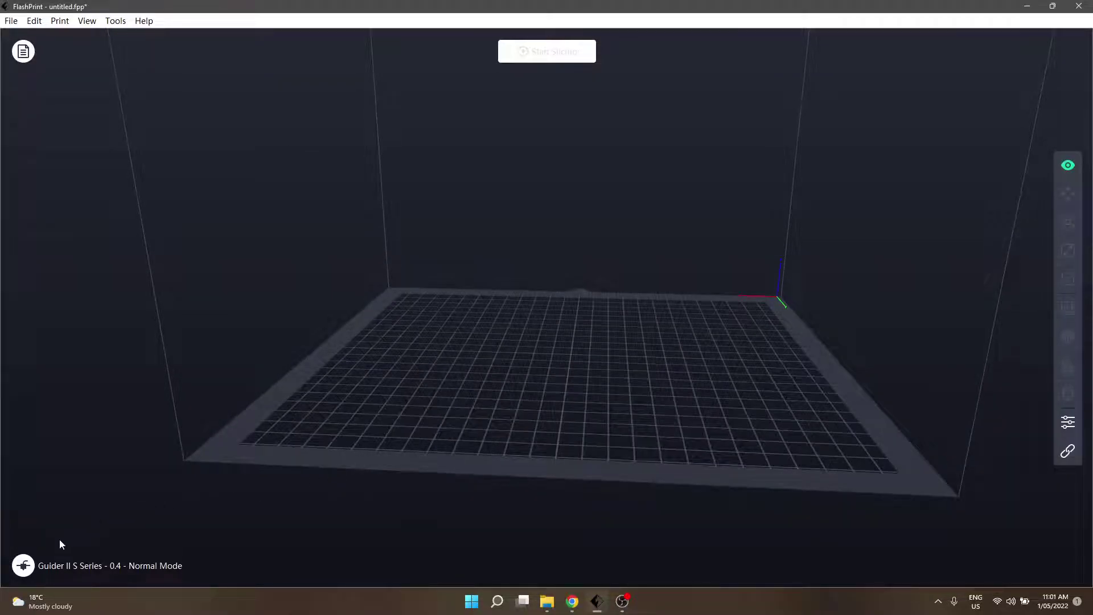
Change the machine type to Creator 3 Pro
left_click(23, 565)
mouse_move(68, 500)
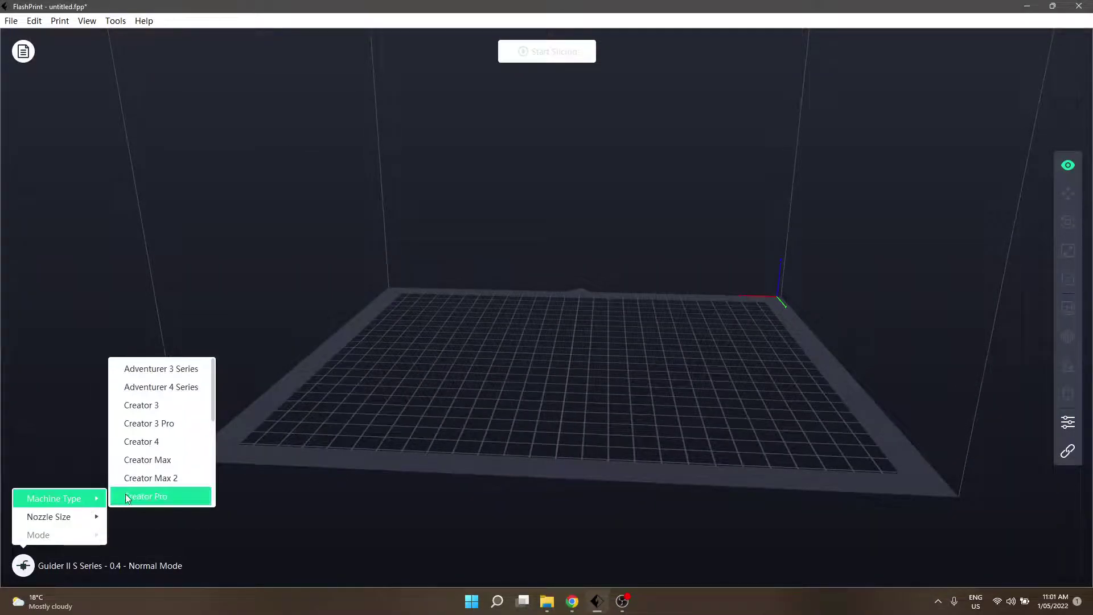
left_click(176, 422)
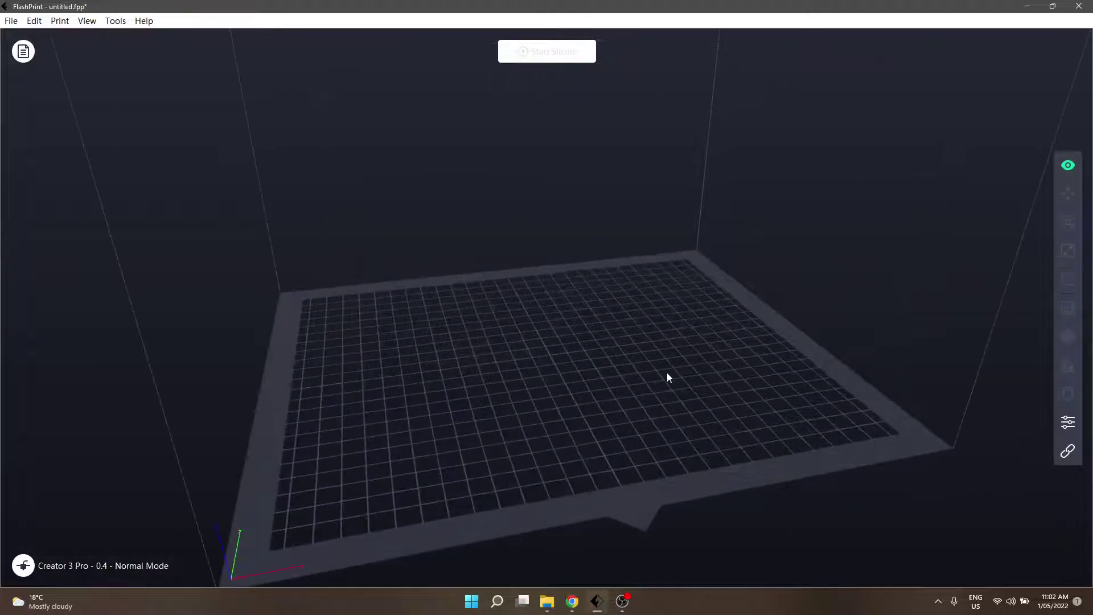
Set the print mode to Duplicate Mode and view the plate from above
left_click(32, 573)
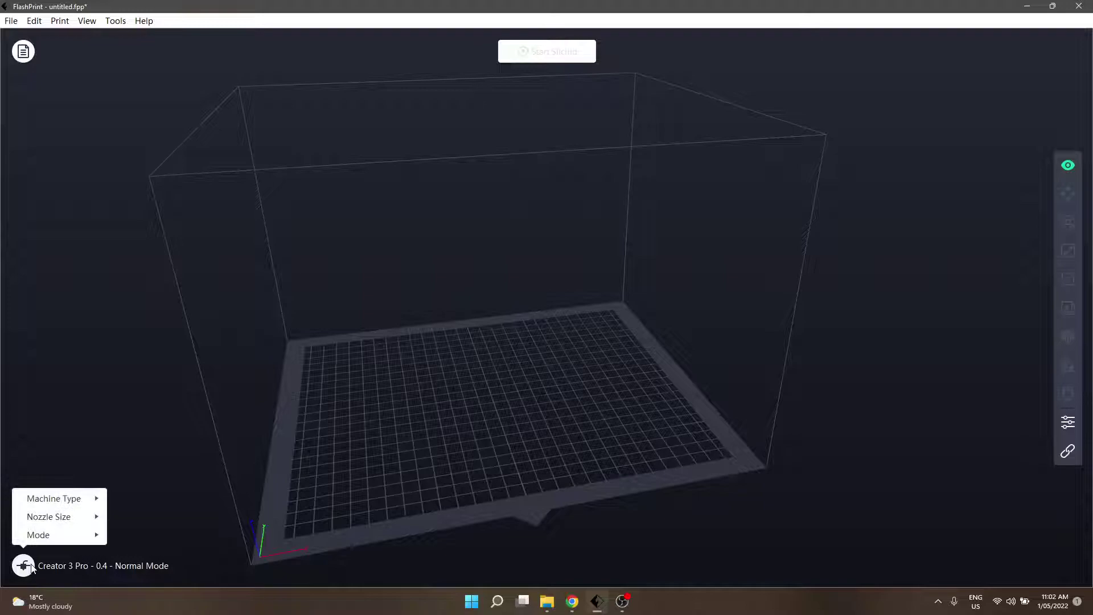
mouse_move(56, 540)
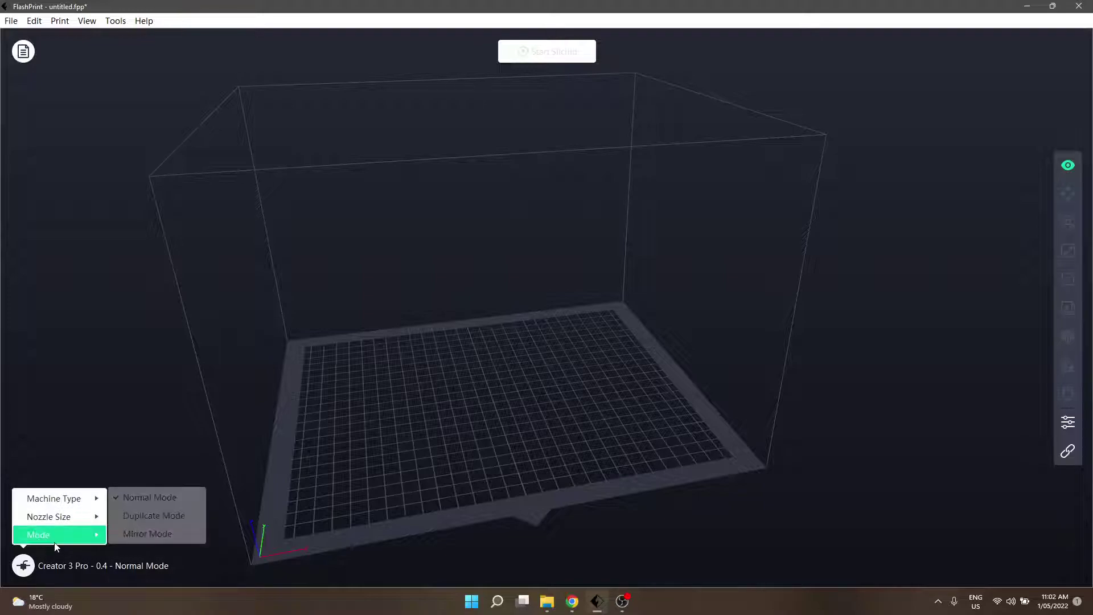
left_click(170, 512)
left_click_drag(497, 181, 516, 264)
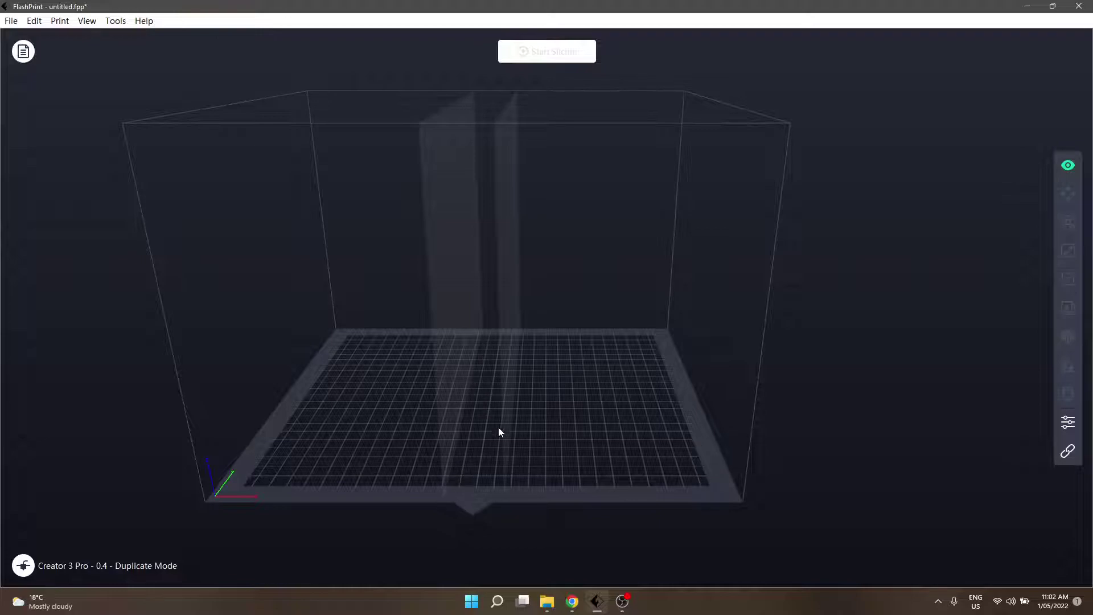
left_click_drag(490, 376, 495, 383)
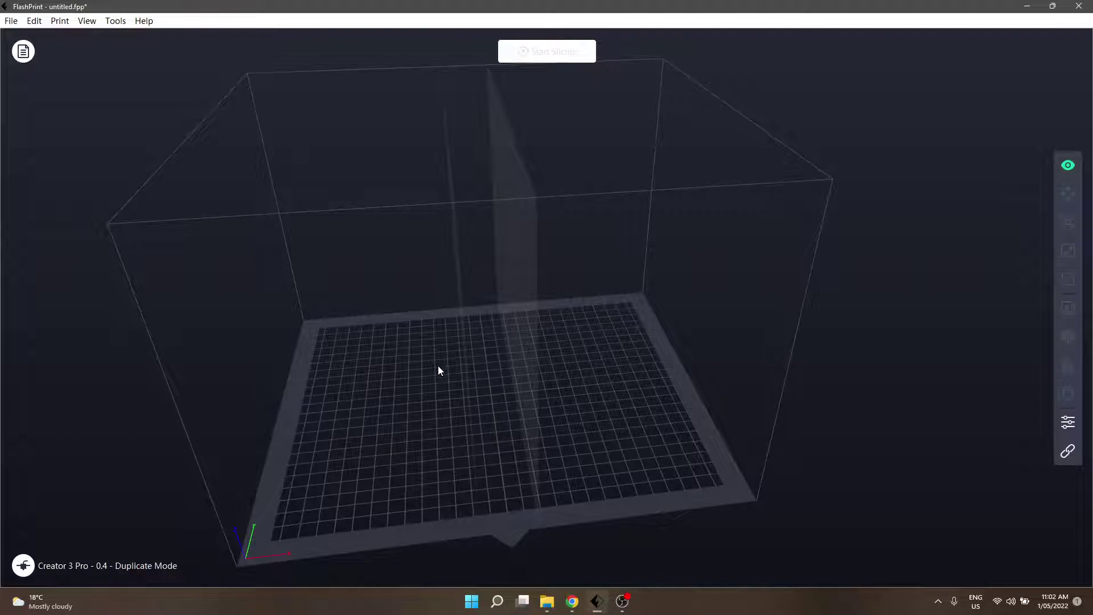
Try Mirror Mode, then return the printer to Duplicate Mode
left_click(22, 565)
mouse_move(56, 535)
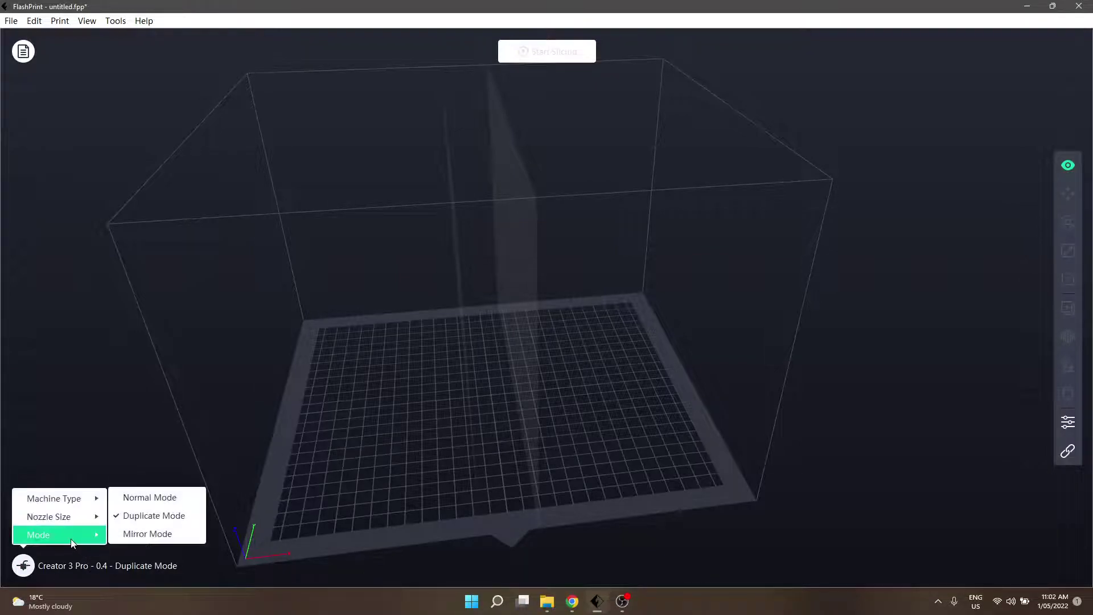
left_click(128, 534)
left_click(23, 566)
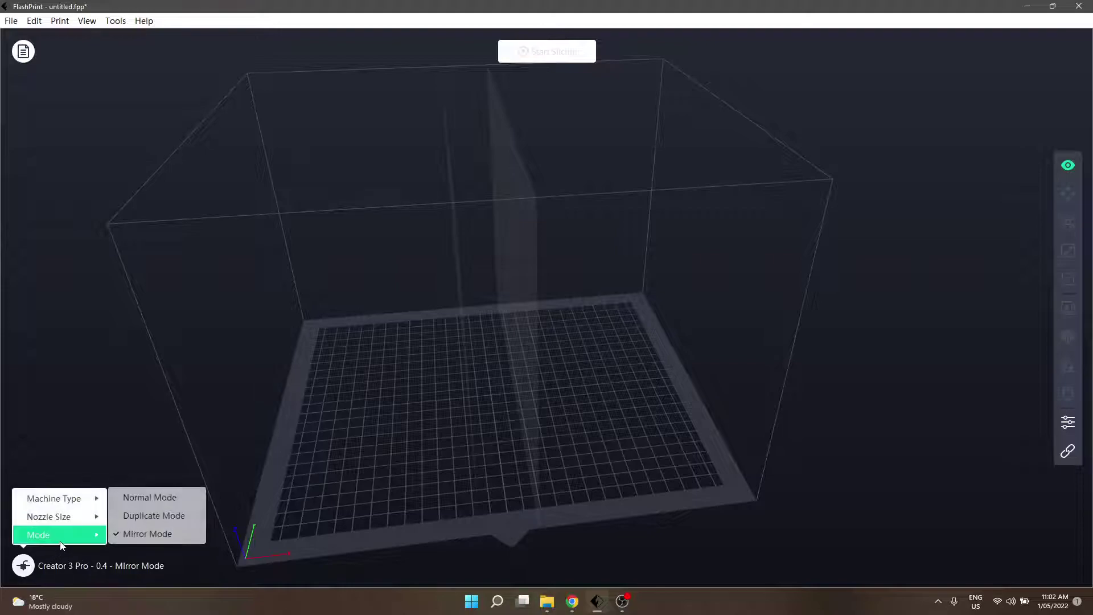
left_click(149, 515)
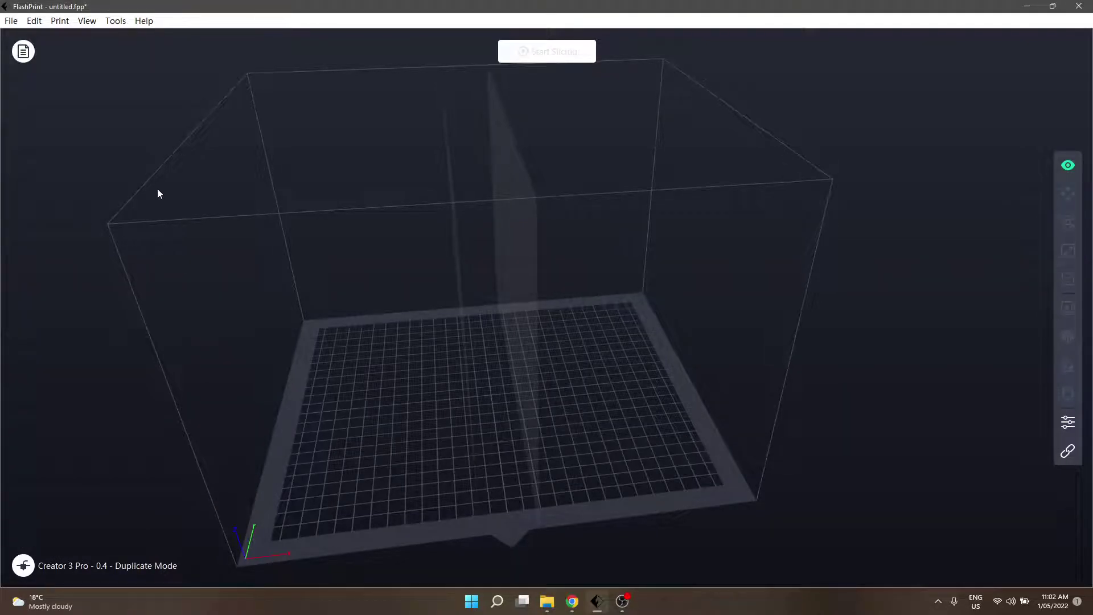
Load lucky_cat (1).stl from Downloads, giving a duplicated cat pair on the plate
left_click(12, 22)
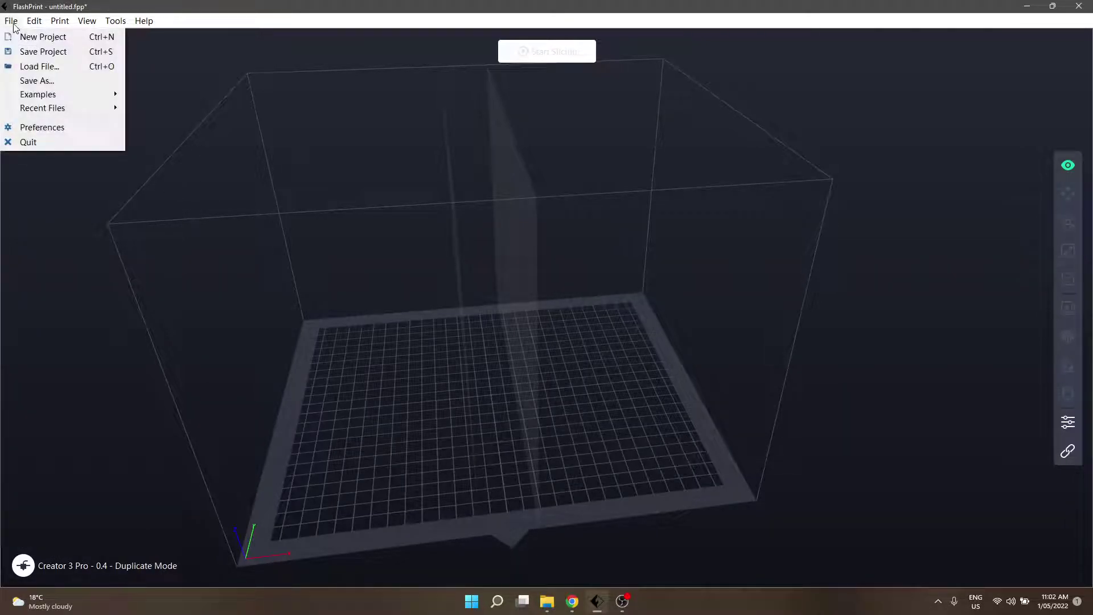
left_click(30, 65)
scroll(180, 164, "down", 4)
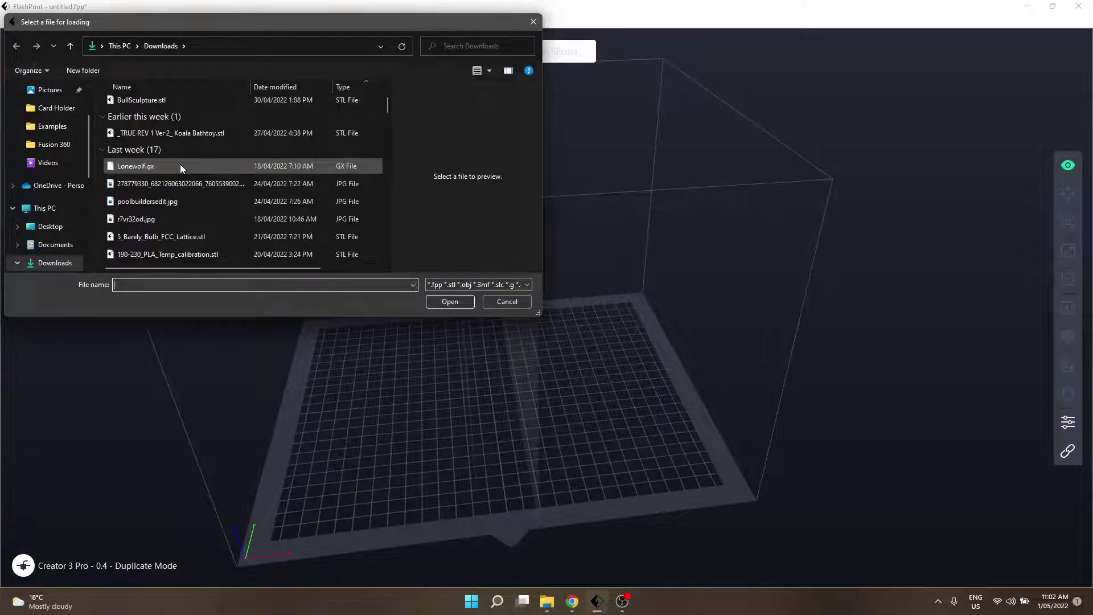
scroll(206, 217, "down", 7)
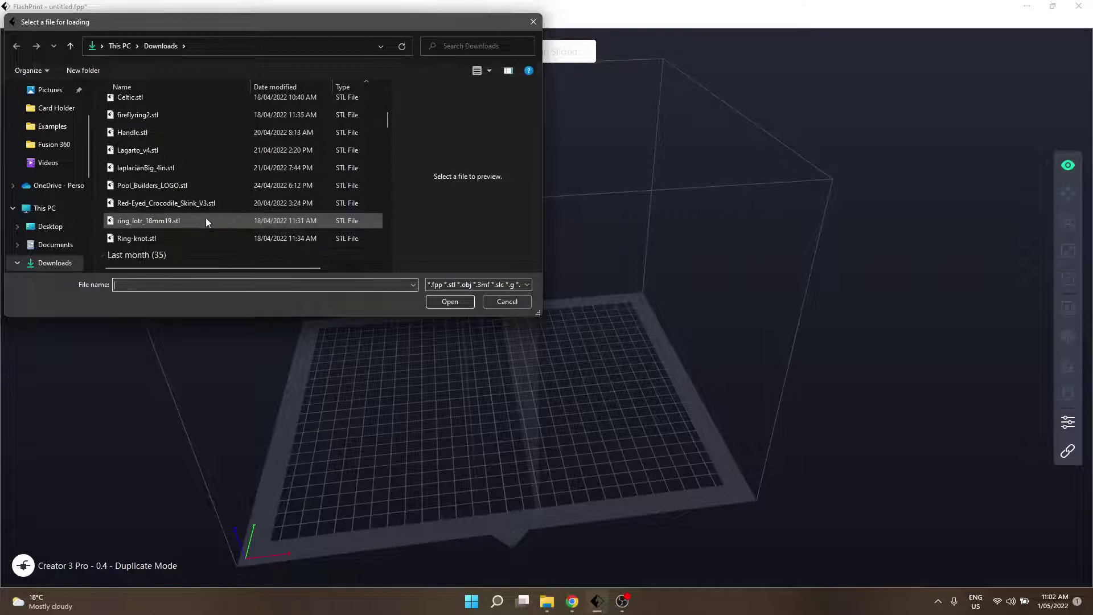
scroll(203, 219, "up", 5)
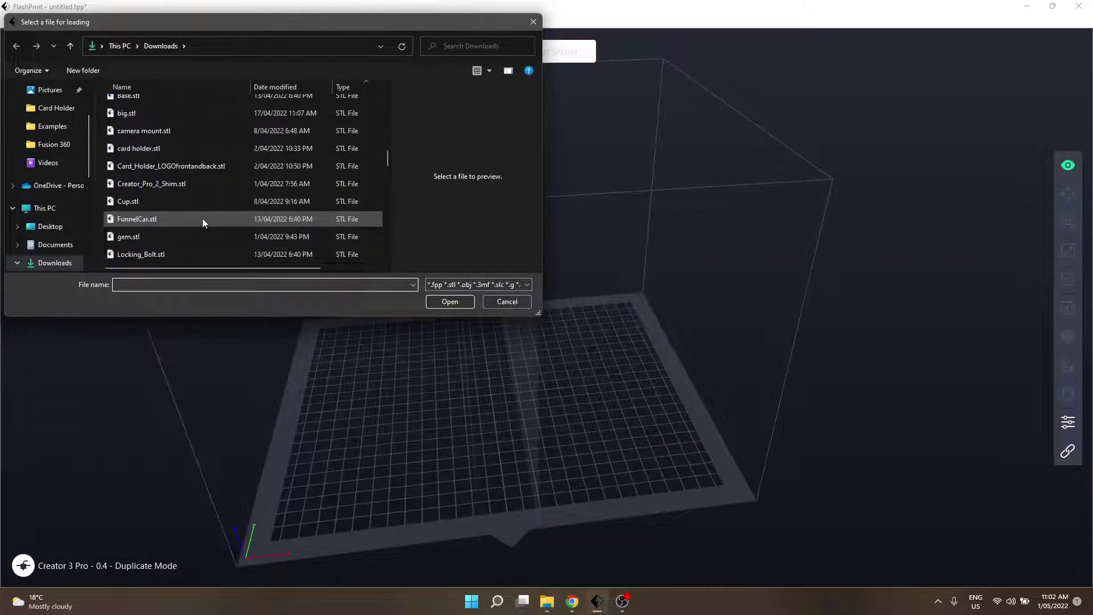
scroll(179, 207, "down", 1)
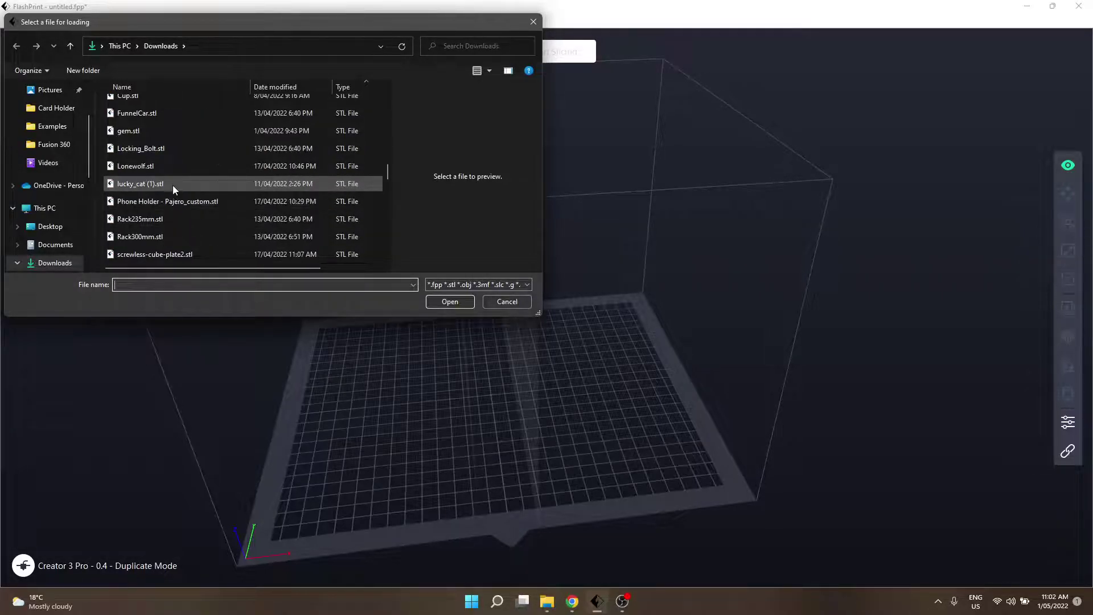
left_click(175, 183)
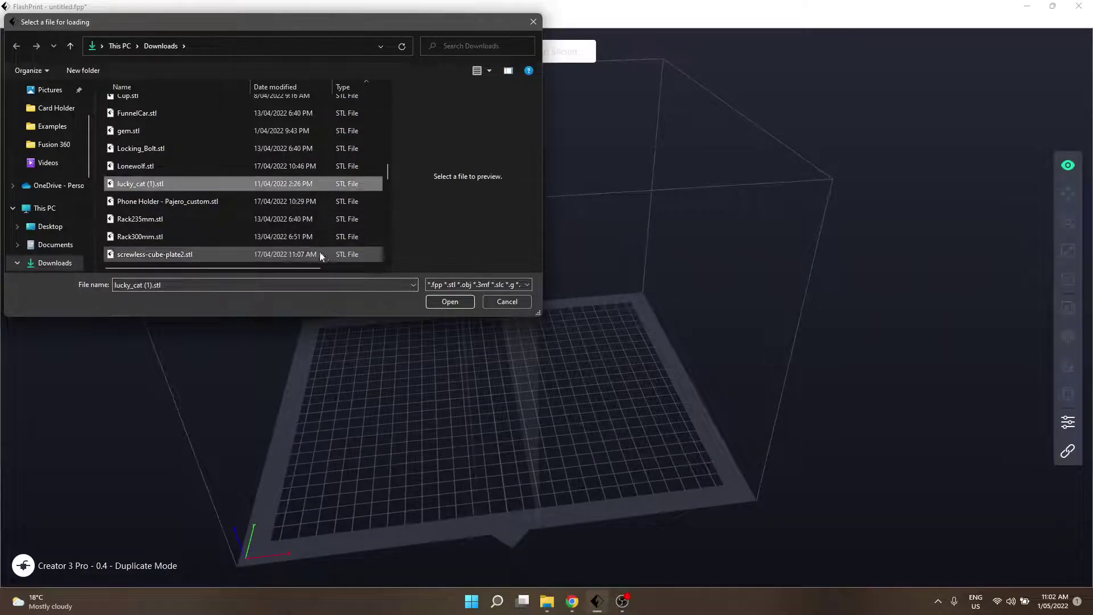
left_click(453, 305)
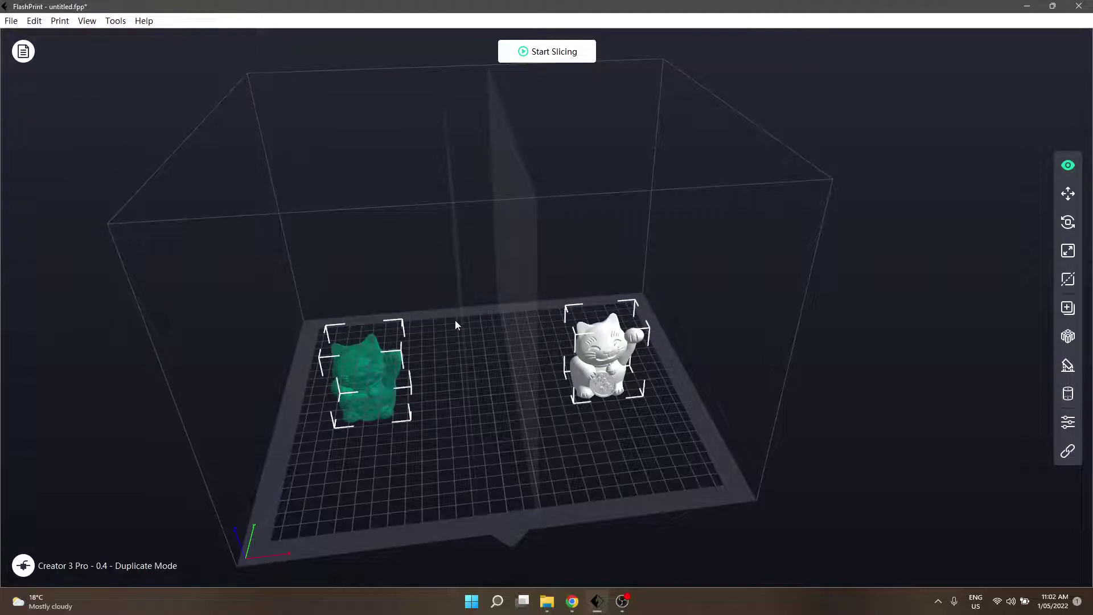
scroll(477, 390, "up", 2)
mouse_move(522, 392)
left_mouse_down()
mouse_move(514, 388)
mouse_move(523, 387)
left_mouse_up()
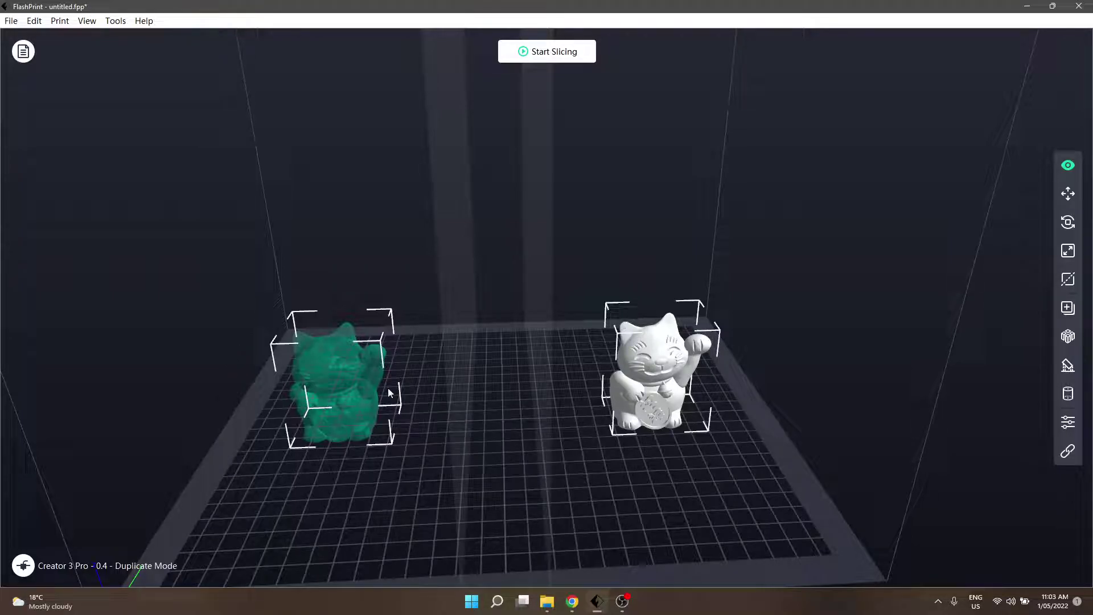
mouse_move(388, 387)
left_mouse_down()
mouse_move(405, 390)
mouse_move(398, 386)
left_mouse_up()
left_click_drag(586, 306, 411, 346)
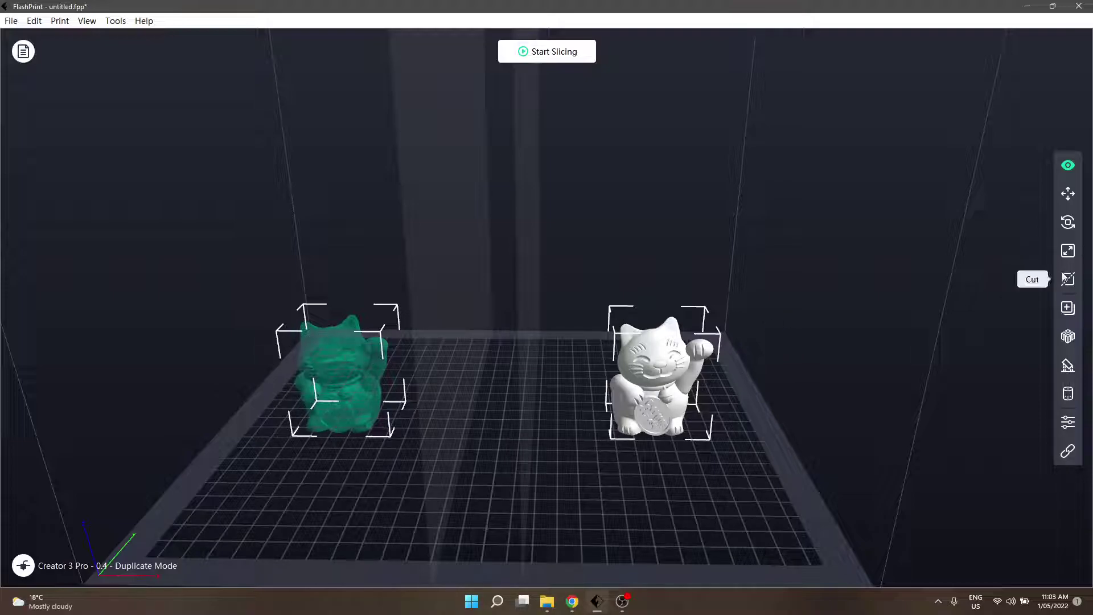
left_click(1068, 308)
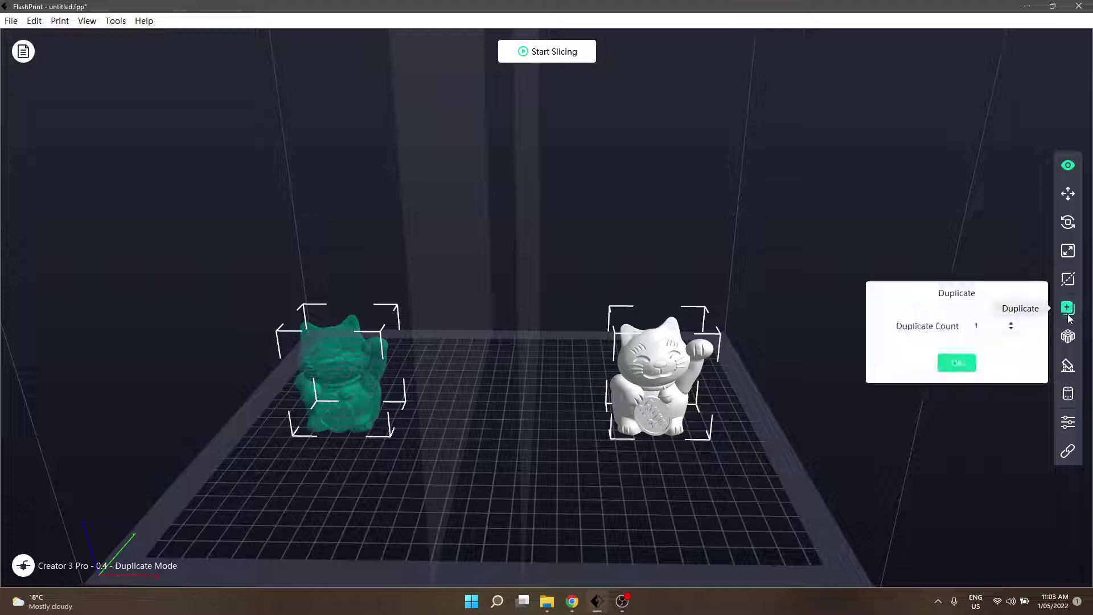
left_click(1012, 323)
left_click(1011, 322)
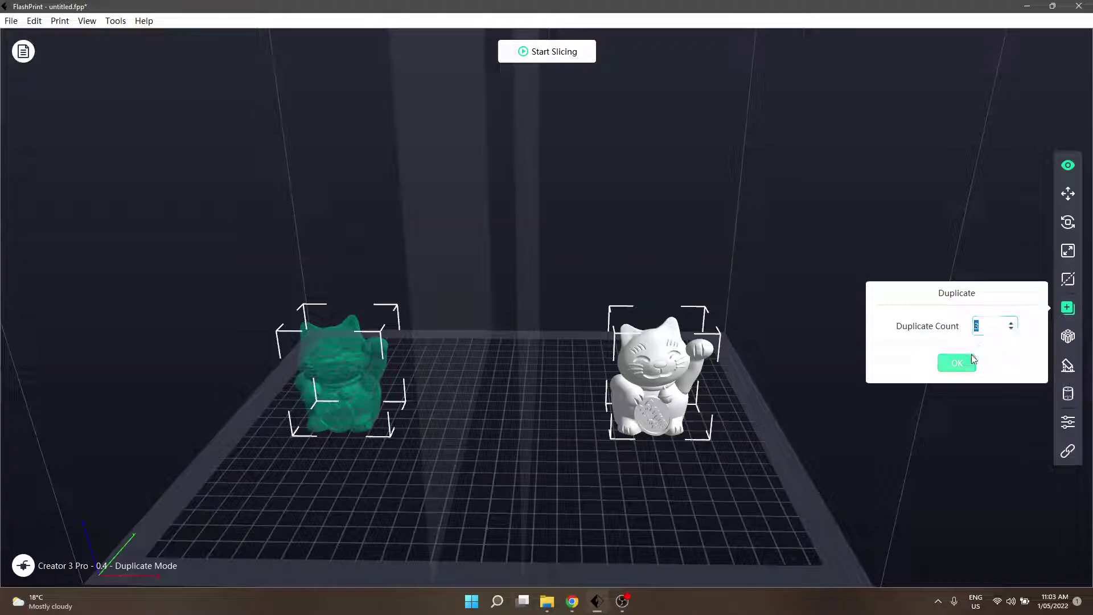
left_click(956, 363)
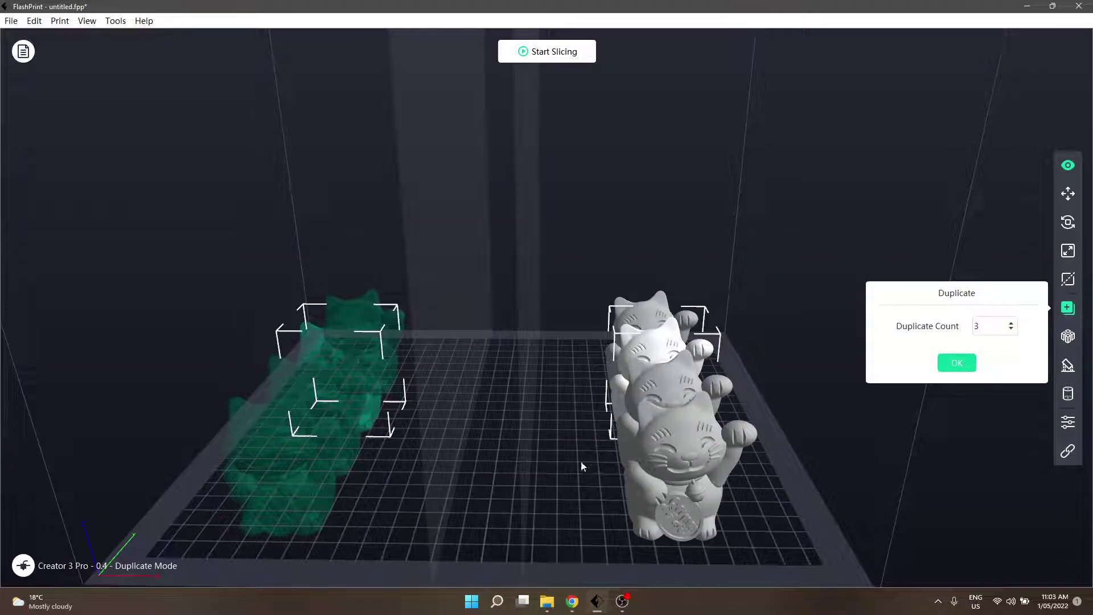
left_click_drag(581, 463, 510, 465)
left_click_drag(497, 312, 516, 342)
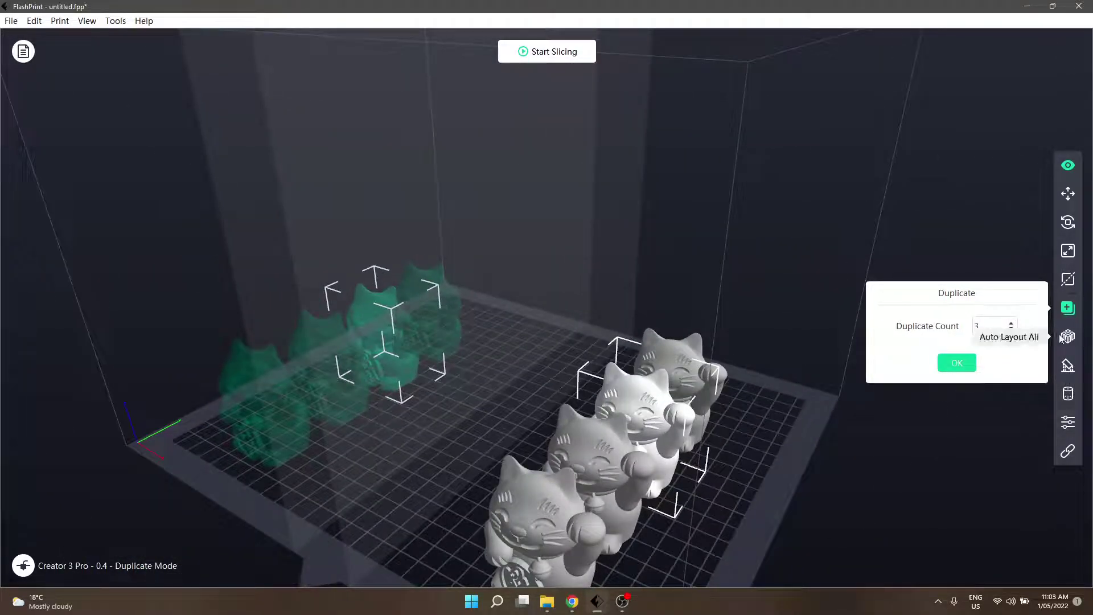
left_click(1068, 336)
left_click(946, 395)
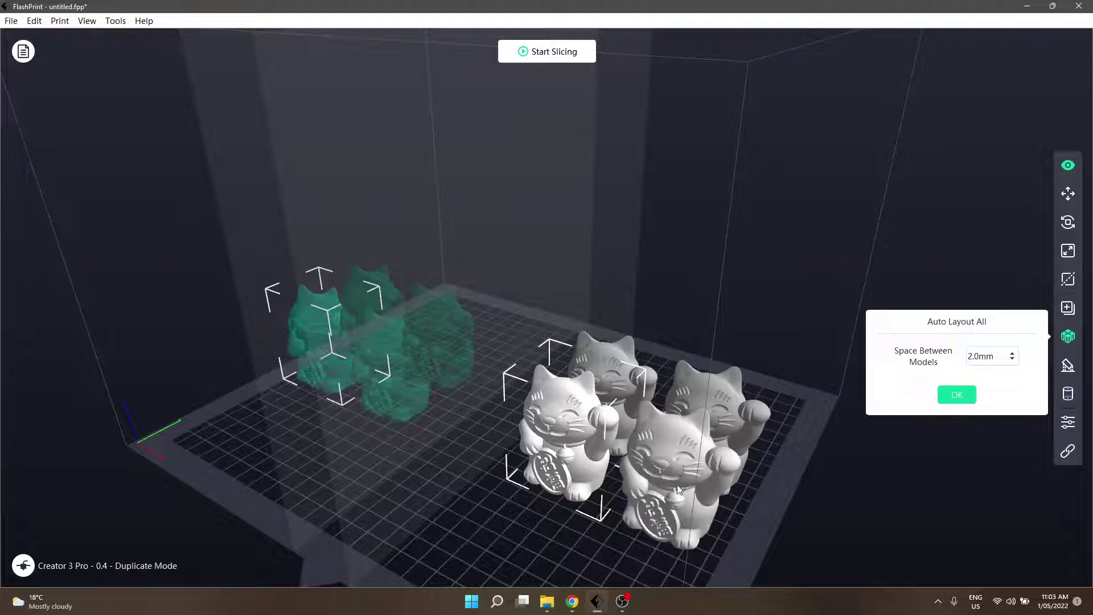
key("ctrl+0")
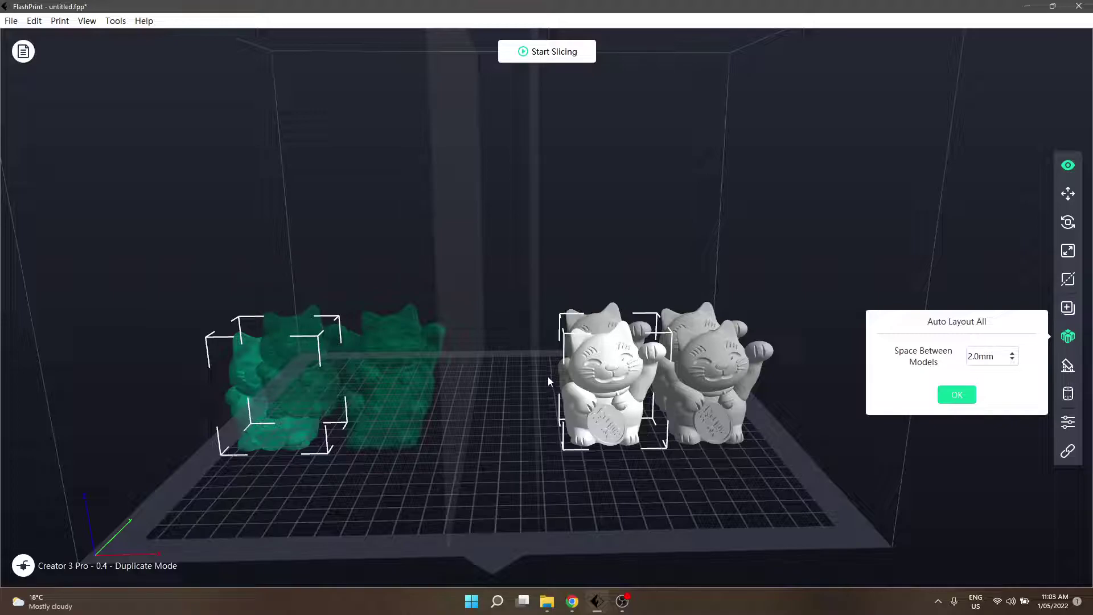
key("ctrl+z")
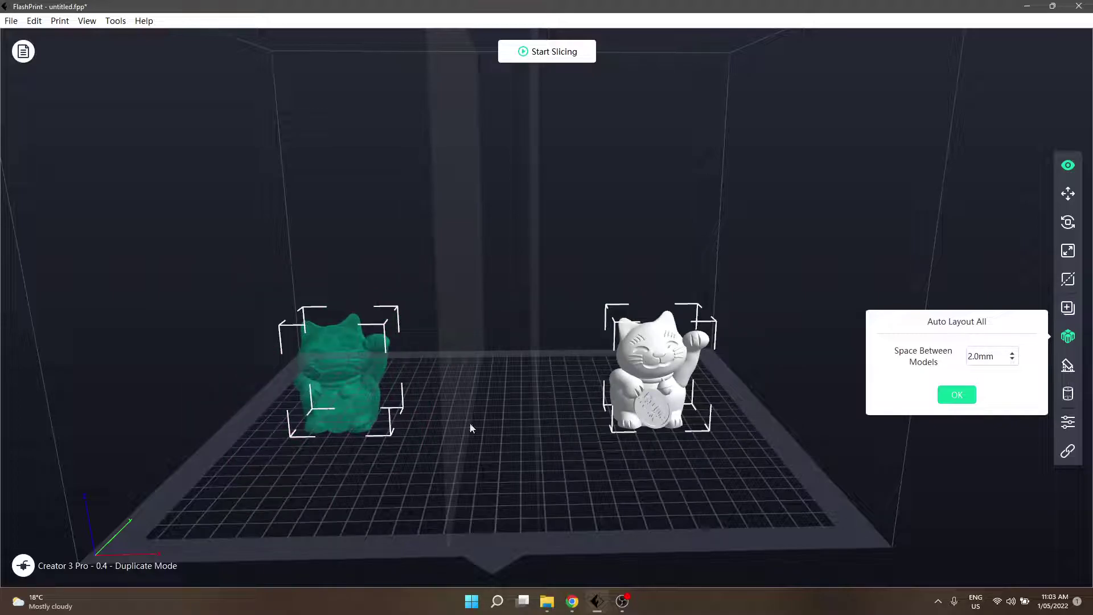
left_click(27, 567)
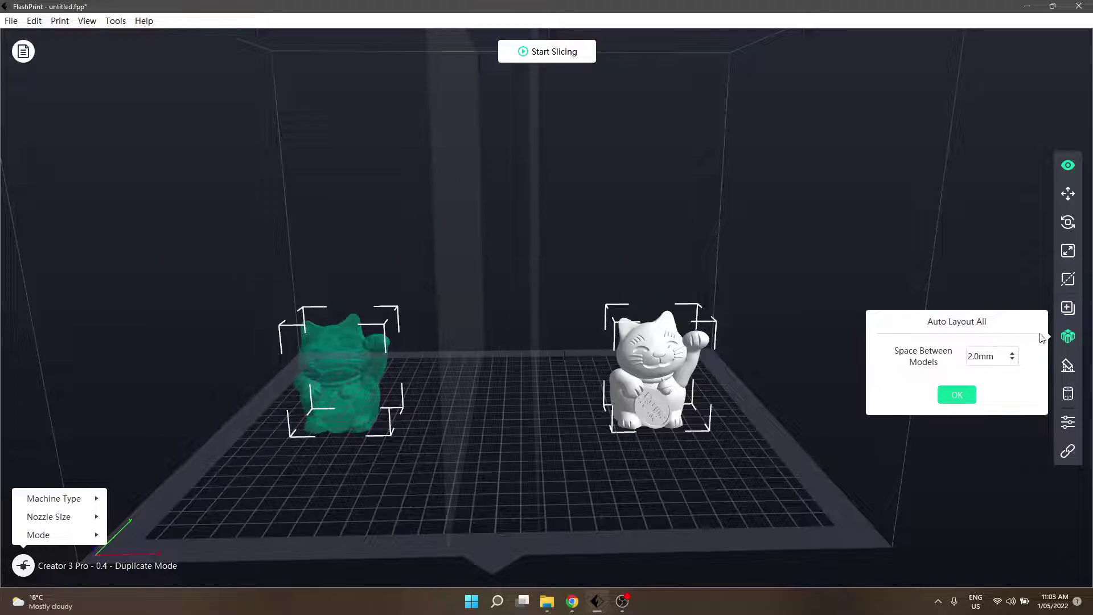
left_click(1069, 313)
double_click(977, 326)
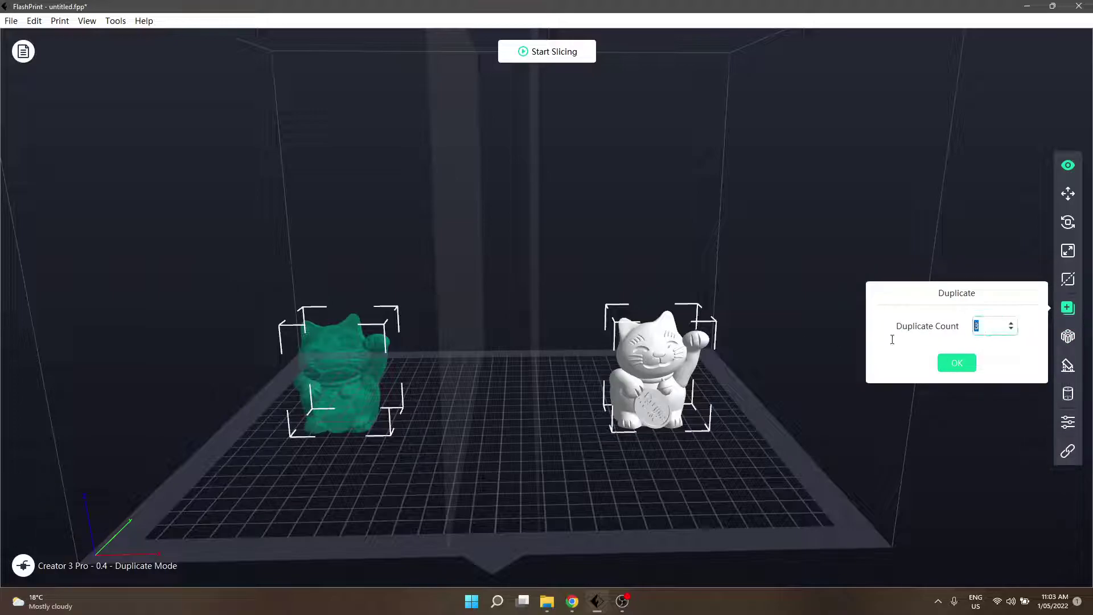
type("15")
left_click(946, 364)
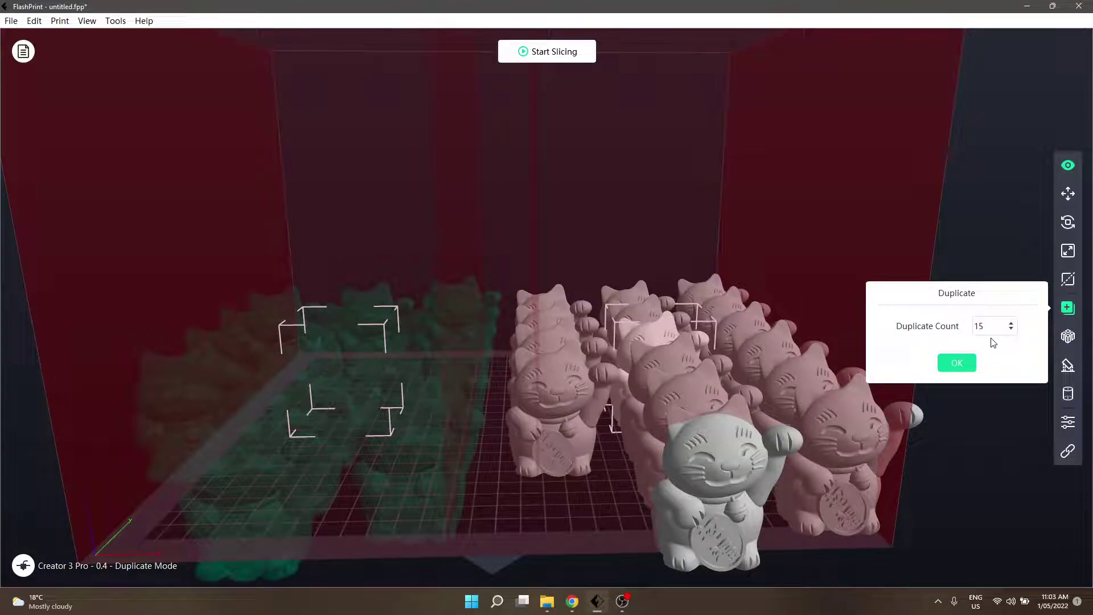
left_click(1068, 336)
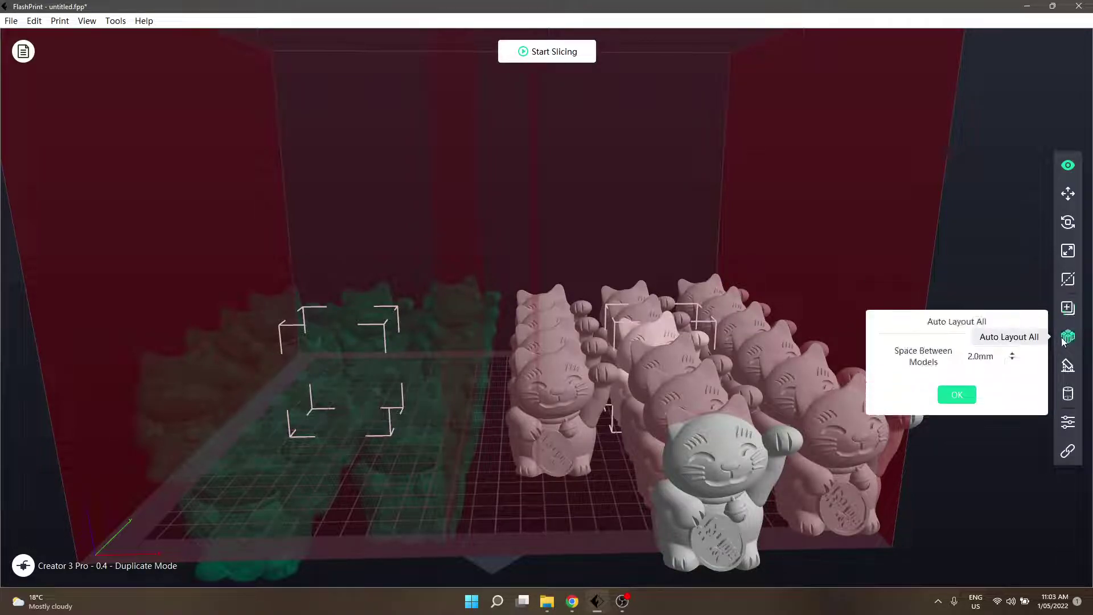
left_click(956, 396)
mouse_move(718, 369)
left_mouse_down()
mouse_move(709, 381)
mouse_move(720, 380)
left_mouse_up()
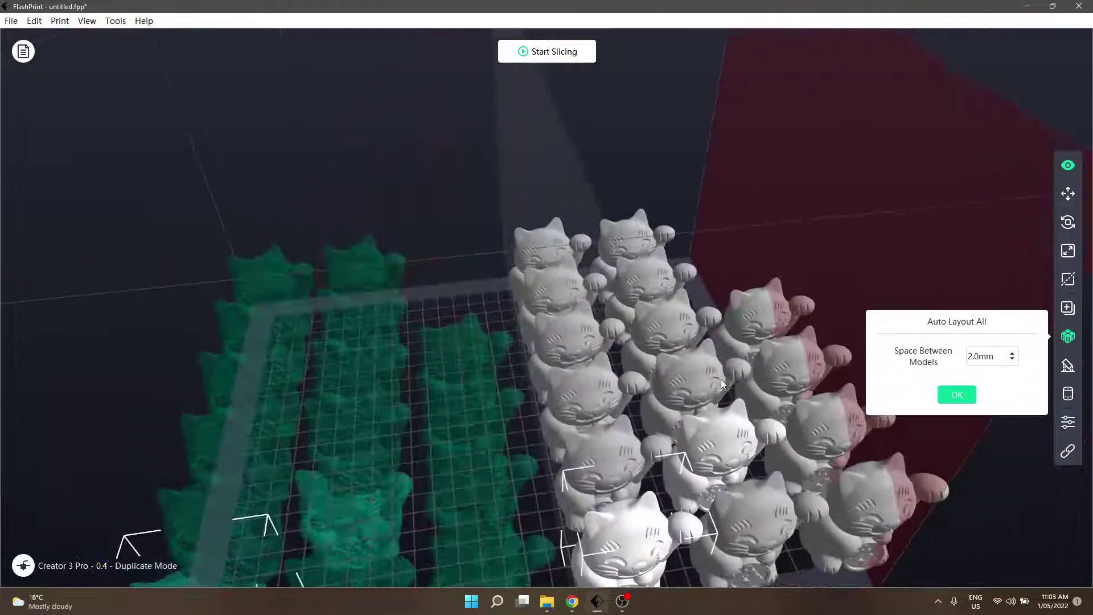
left_click_drag(354, 391, 336, 378)
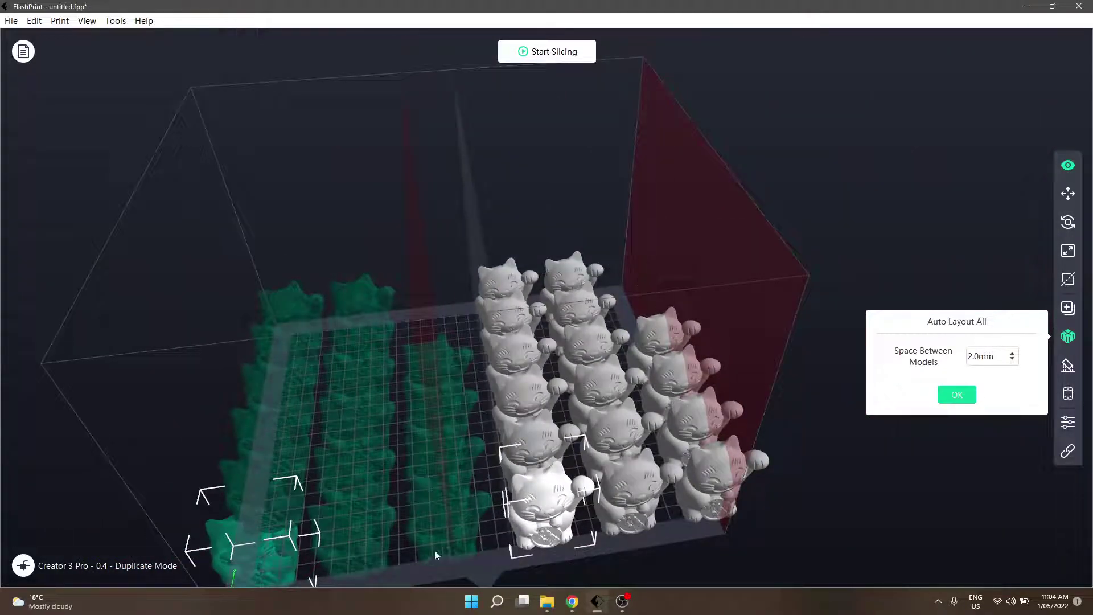
left_click_drag(660, 395, 344, 345)
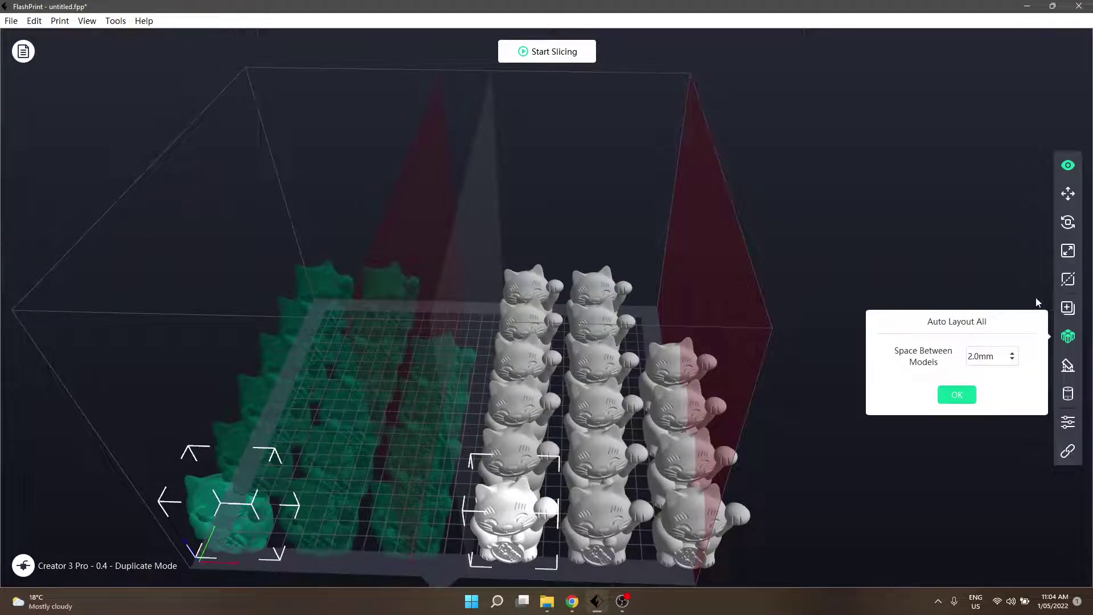
key("ctrl+z")
left_click(1022, 308)
left_click(1079, 340)
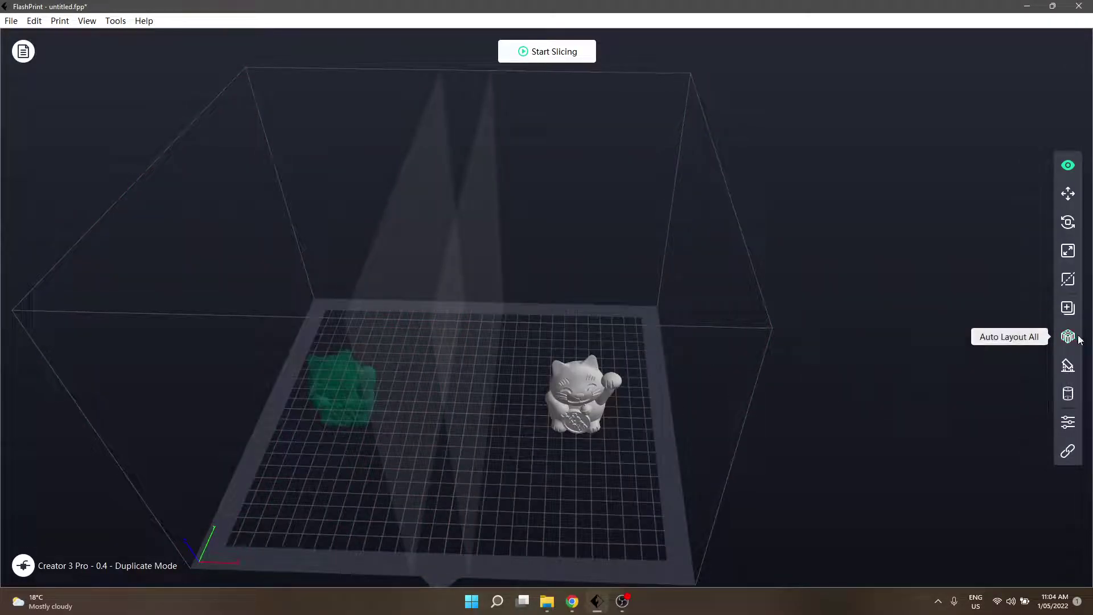
Put the Creator 3 Pro into Mirror Mode and zoom in on the plate
left_click(25, 571)
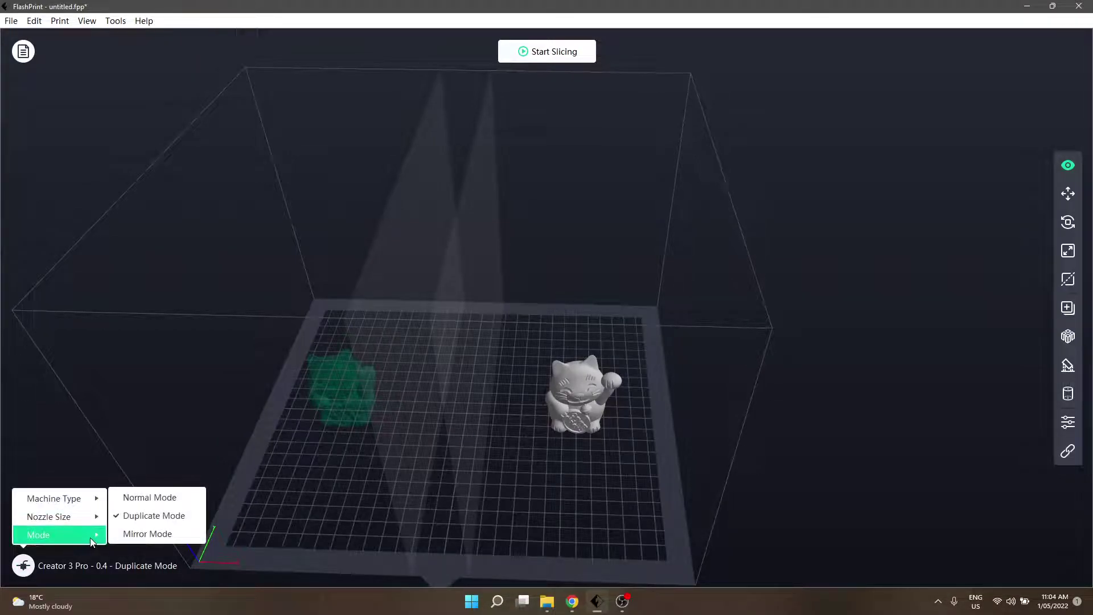
left_click(116, 536)
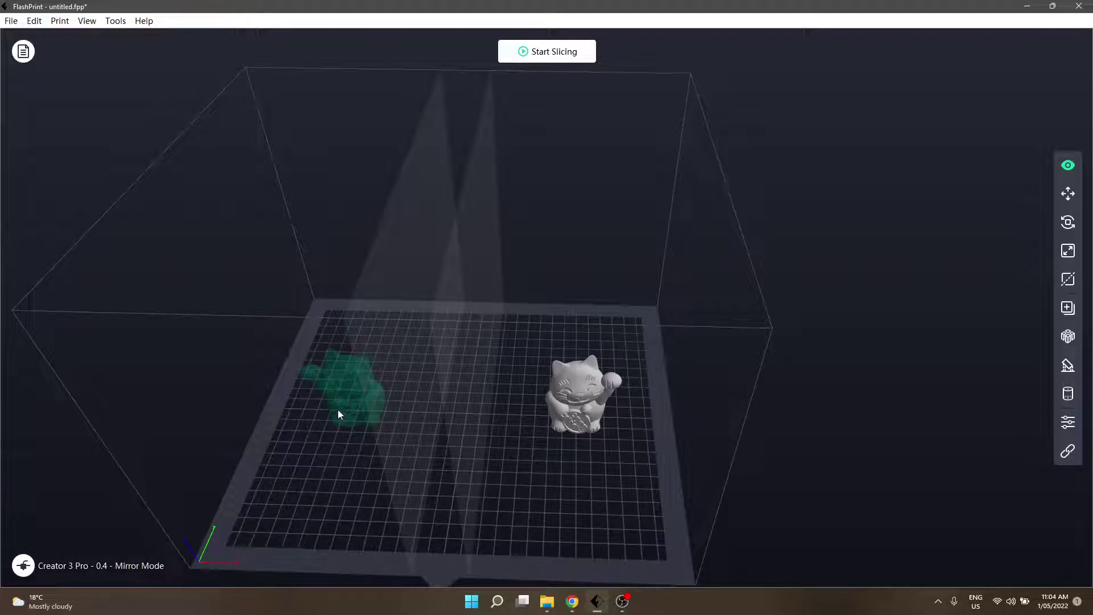
scroll(329, 476, "up", 6)
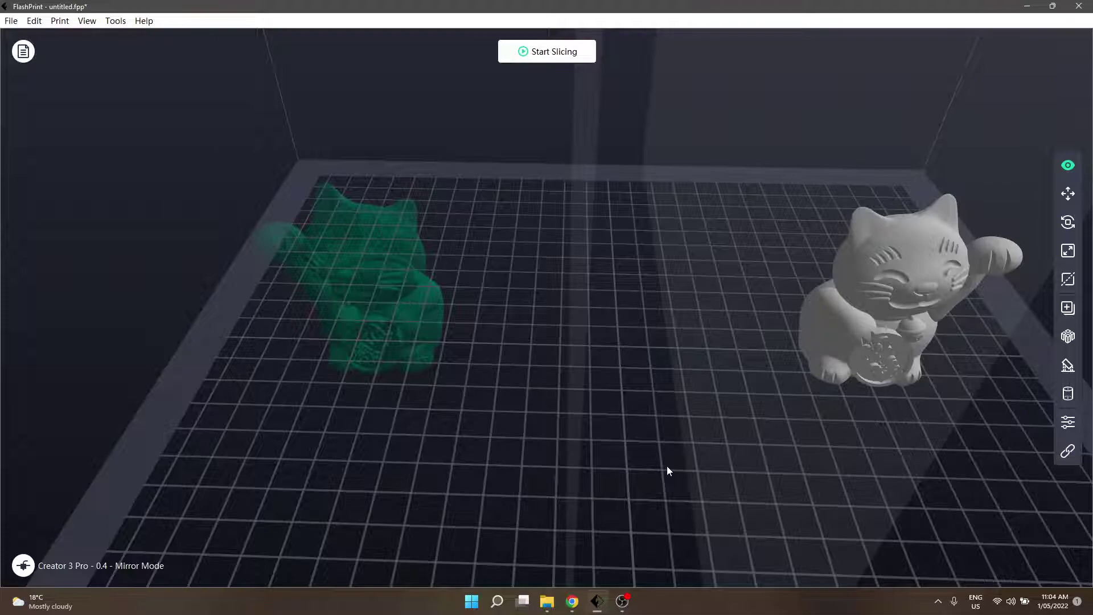
Duplicate the cat with a Duplicate Count of 9
scroll(667, 466, "down", 3)
left_click_drag(719, 319, 720, 350)
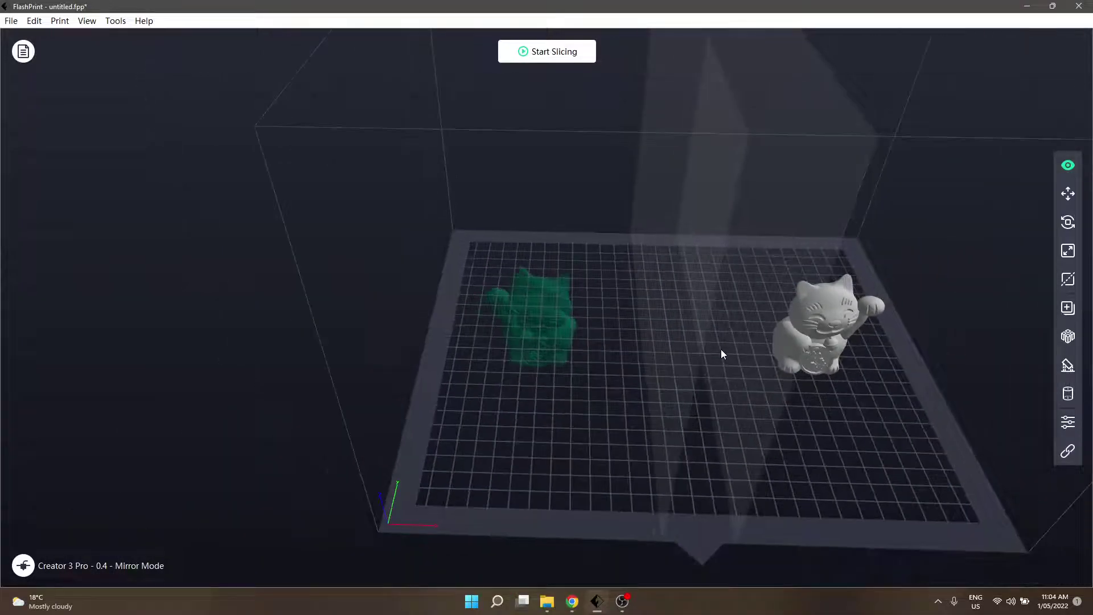
left_click(1068, 308)
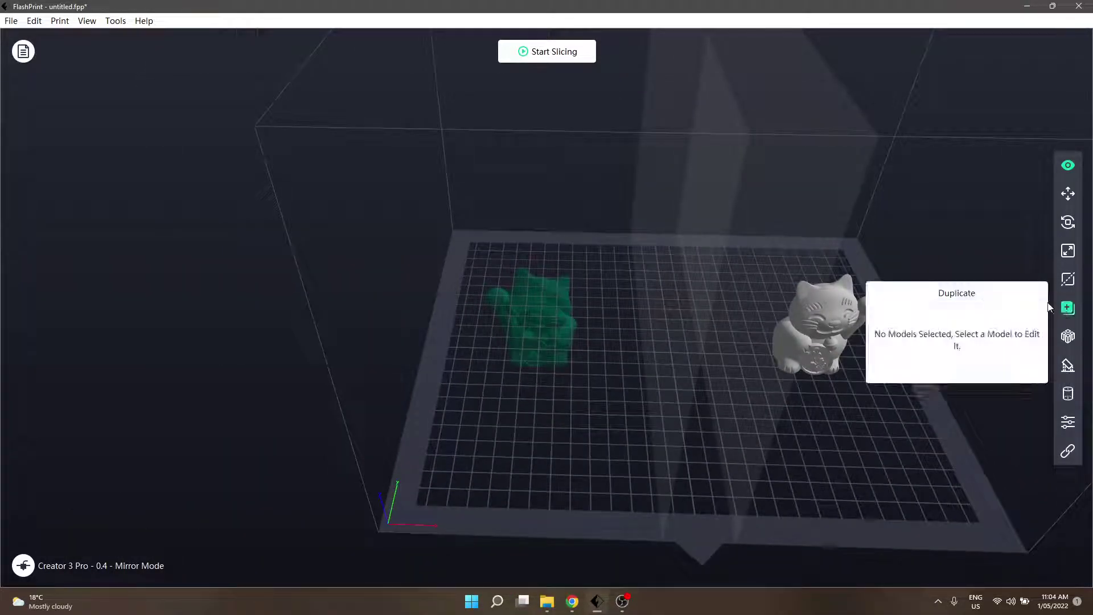
left_click(835, 341)
left_click(1011, 323)
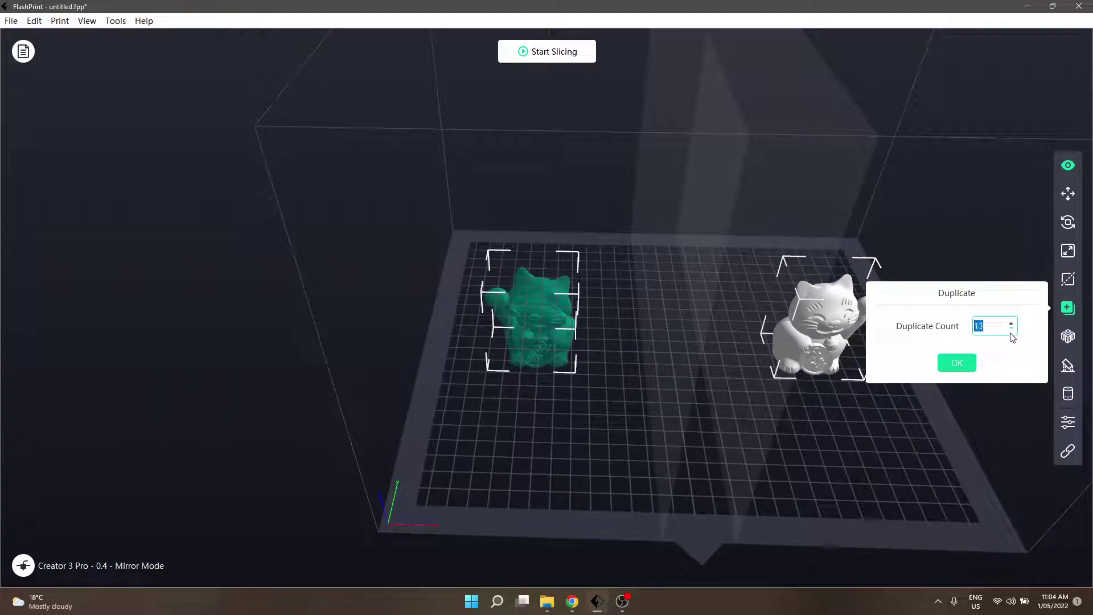
type("9")
left_click(957, 362)
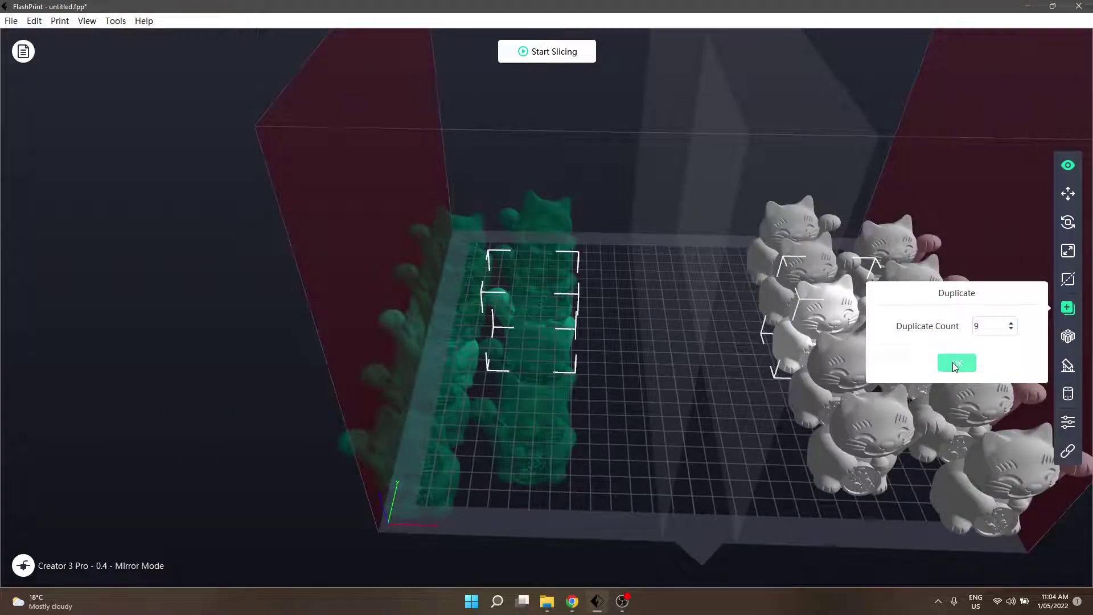
Auto-arrange all the cat models on the plate with 2.0mm spacing
left_click(1069, 335)
left_click(956, 394)
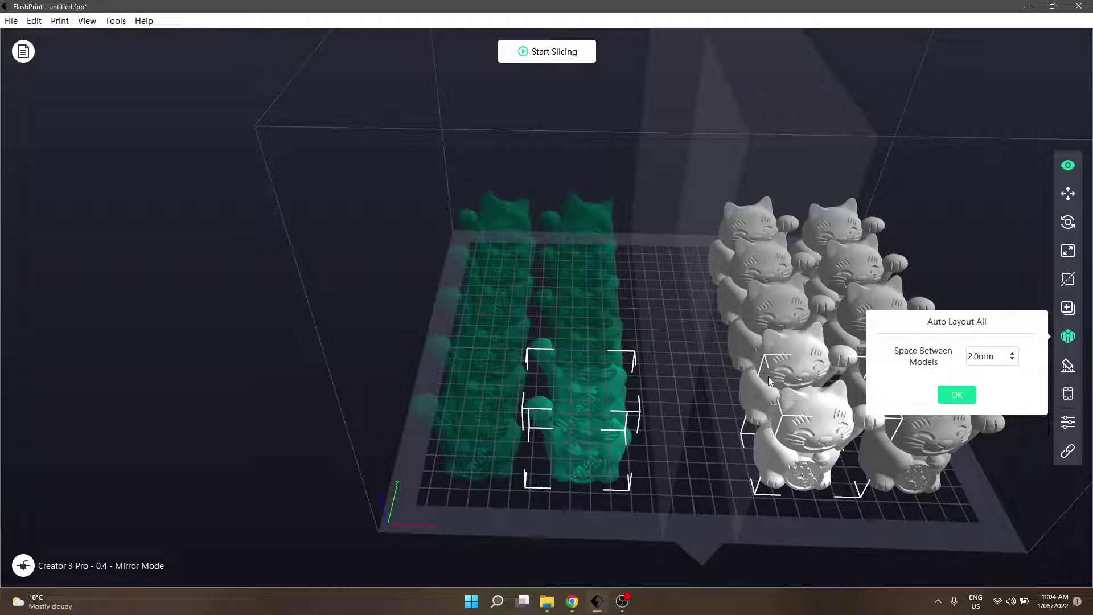
left_click(1068, 337)
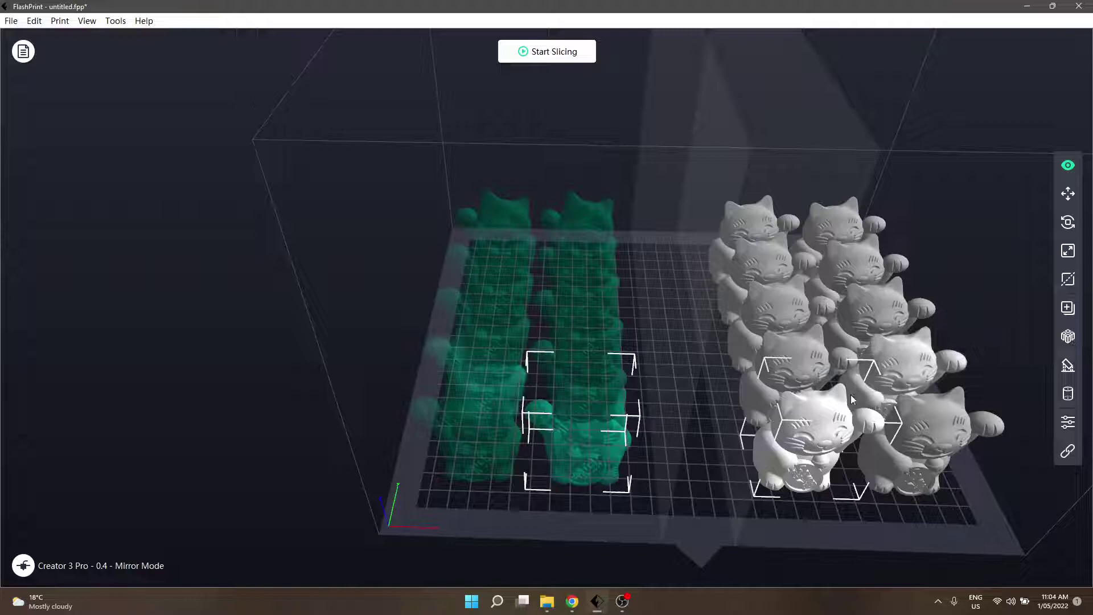
right_click_drag(850, 395, 716, 397)
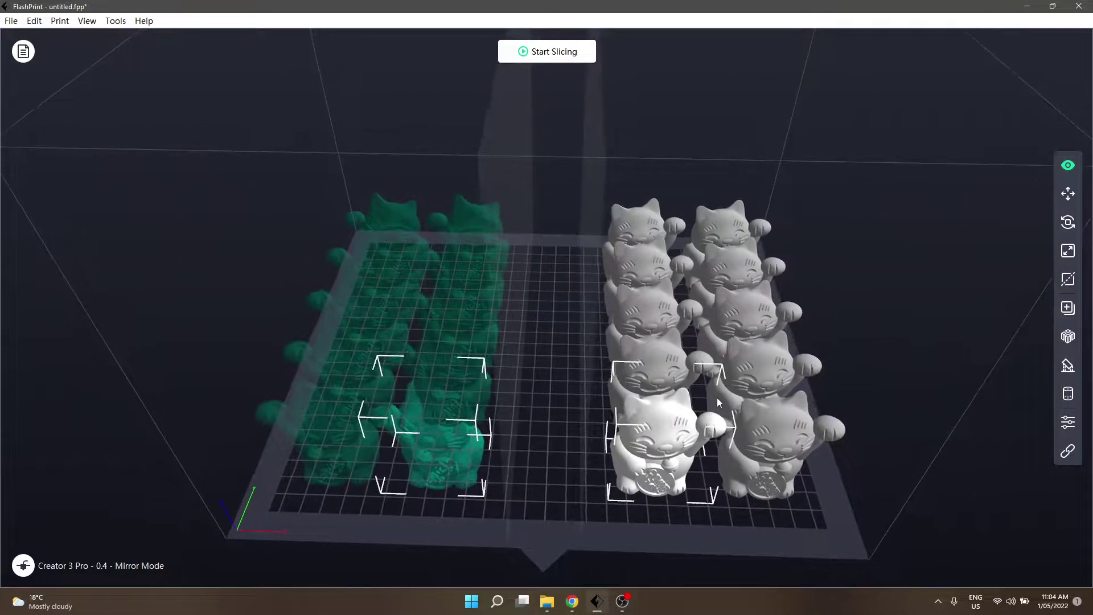
left_click_drag(781, 415, 743, 417)
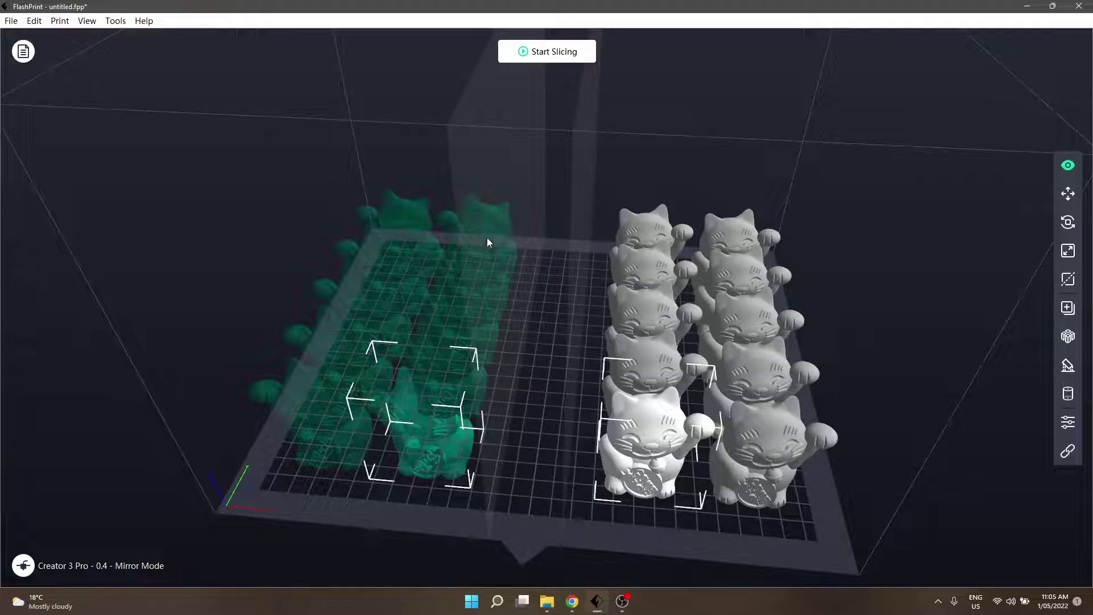
left_click(23, 565)
mouse_move(60, 534)
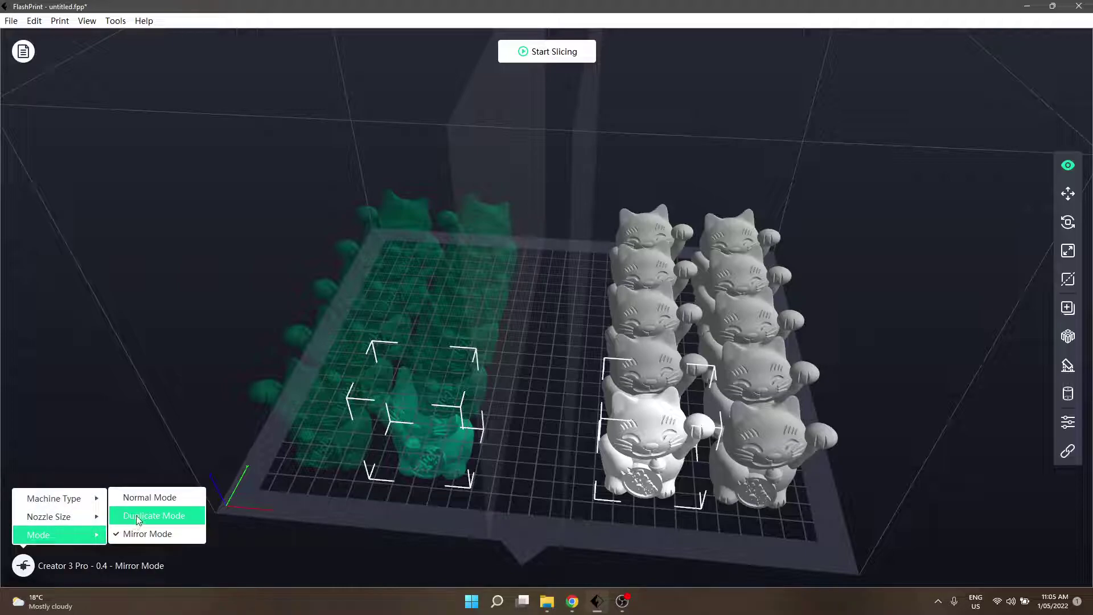
Switch back to Normal Mode and delete every cat model from the plate
left_click(153, 497)
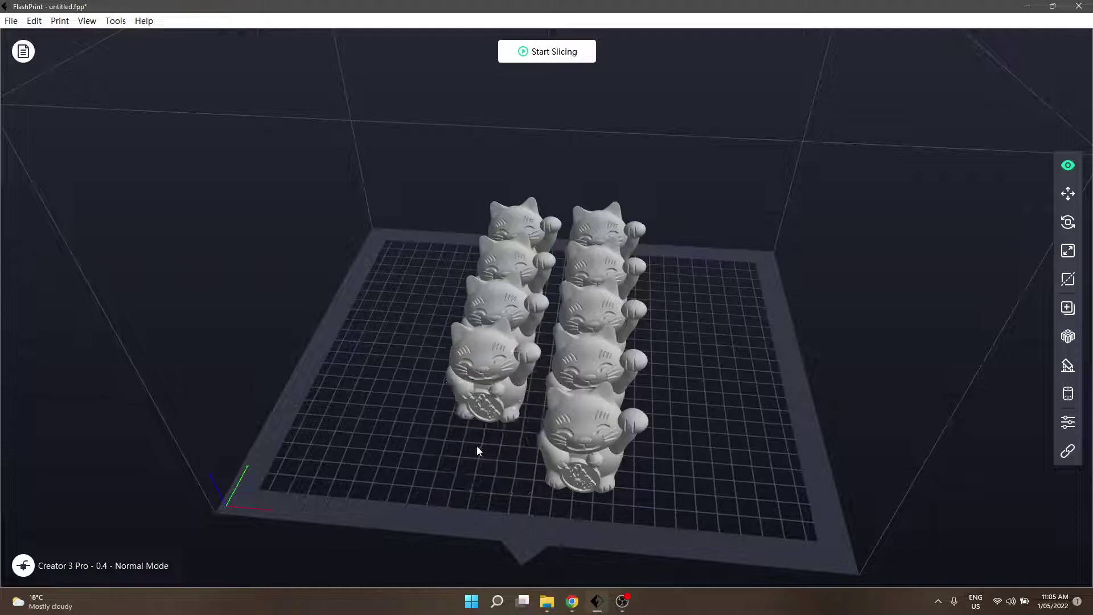
left_click_drag(477, 446, 490, 389)
key("ctrl+a")
key("Delete")
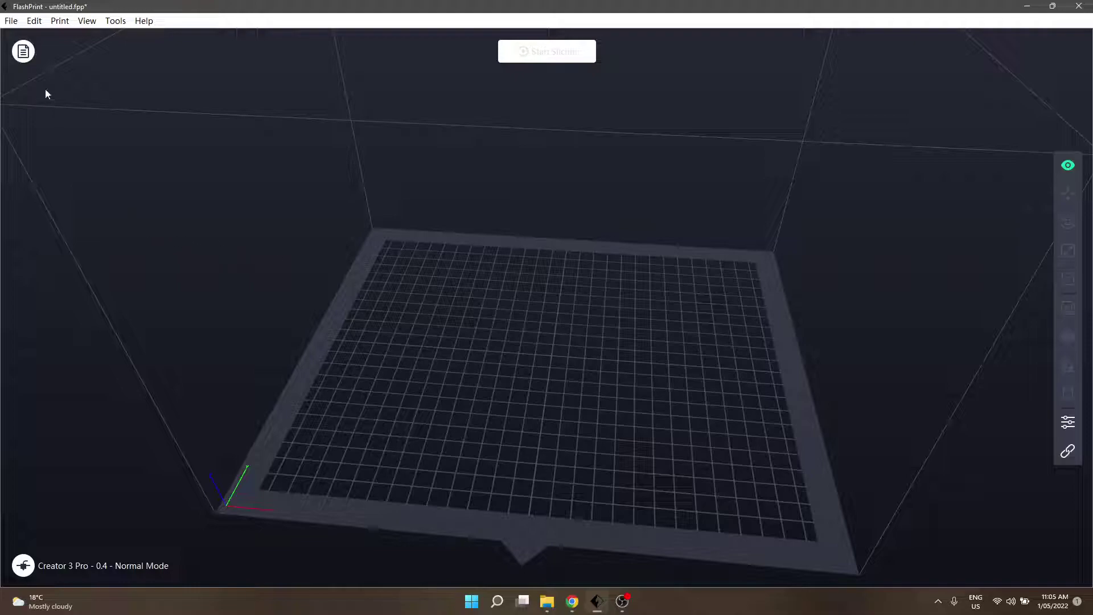
Load Moai_Body.stl and Moai_Lines.stl together from Downloads > Examples
left_click(11, 20)
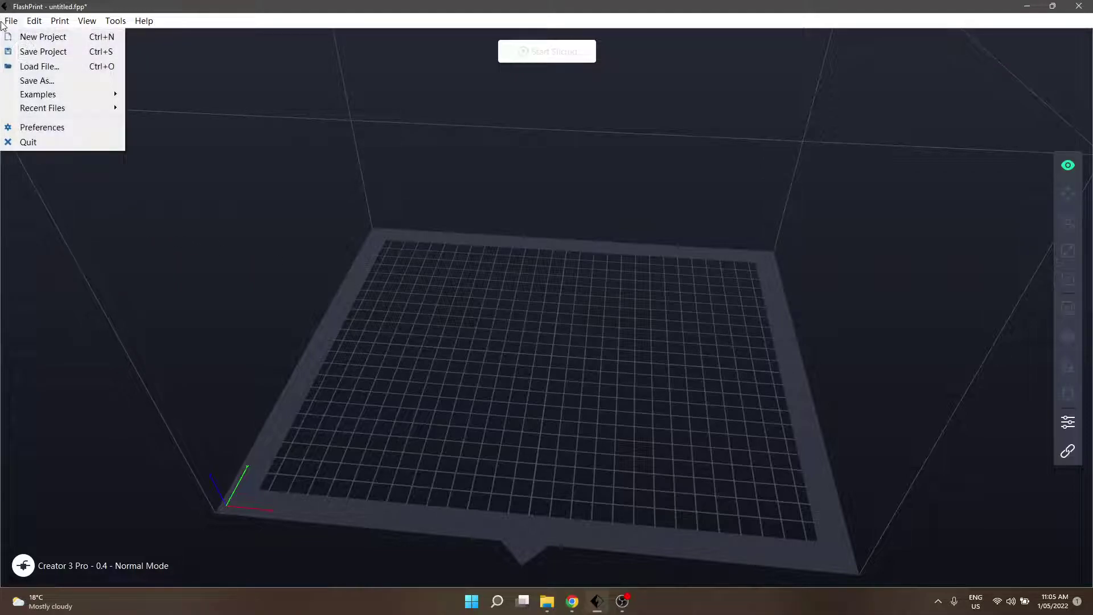
left_click(45, 66)
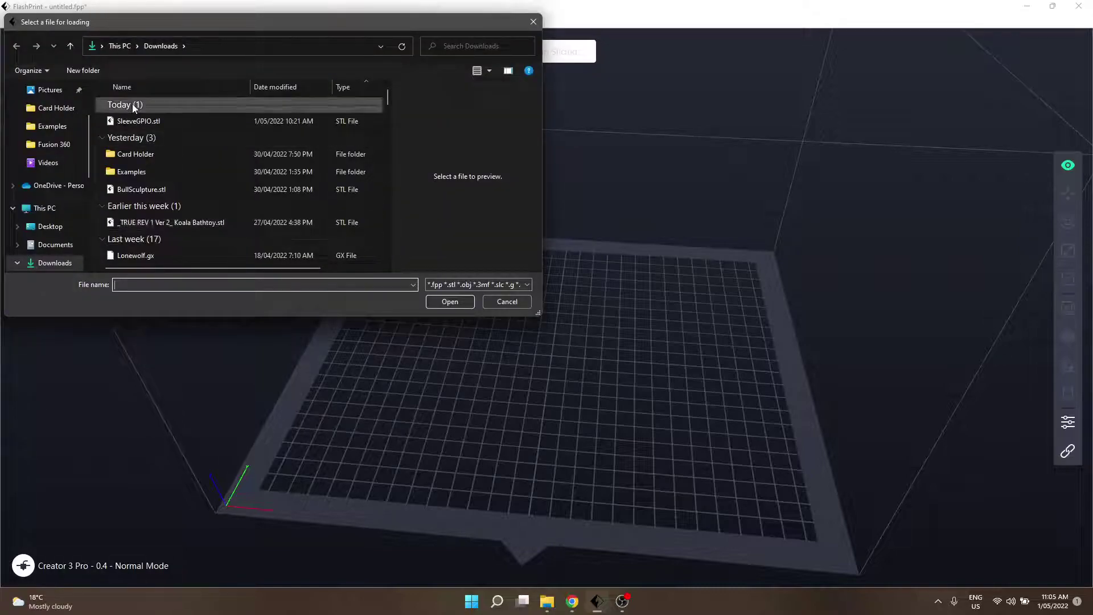
left_click(166, 169)
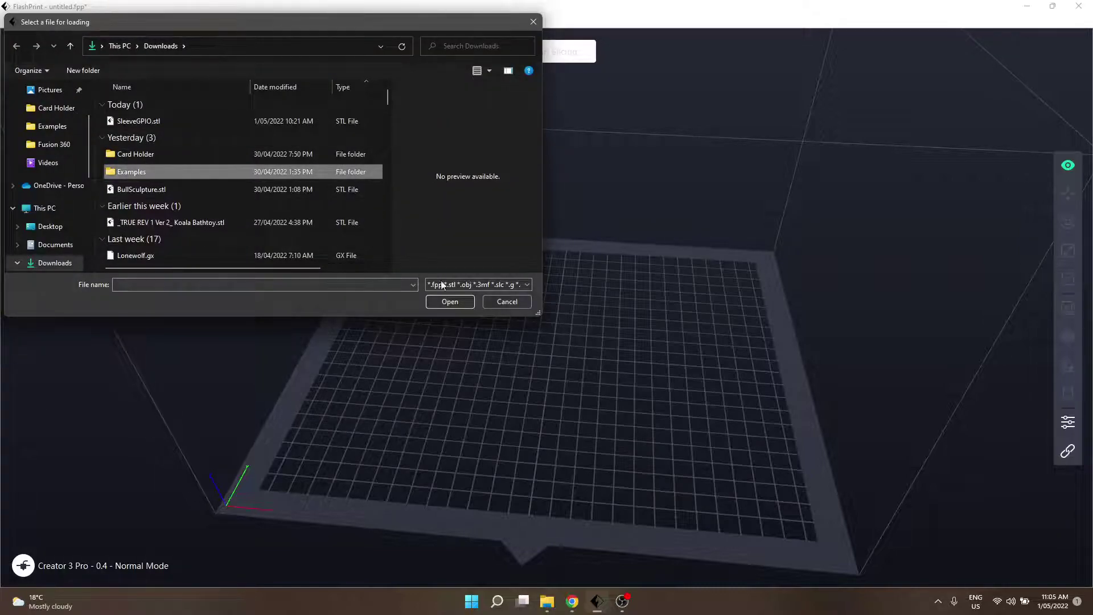
left_click(464, 302)
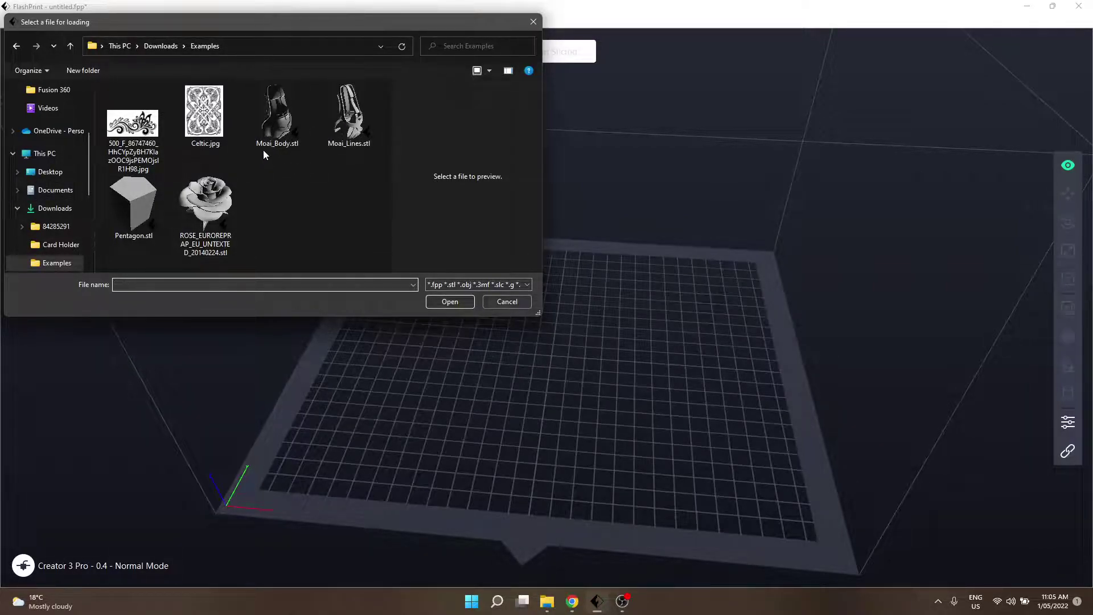
left_click(275, 119)
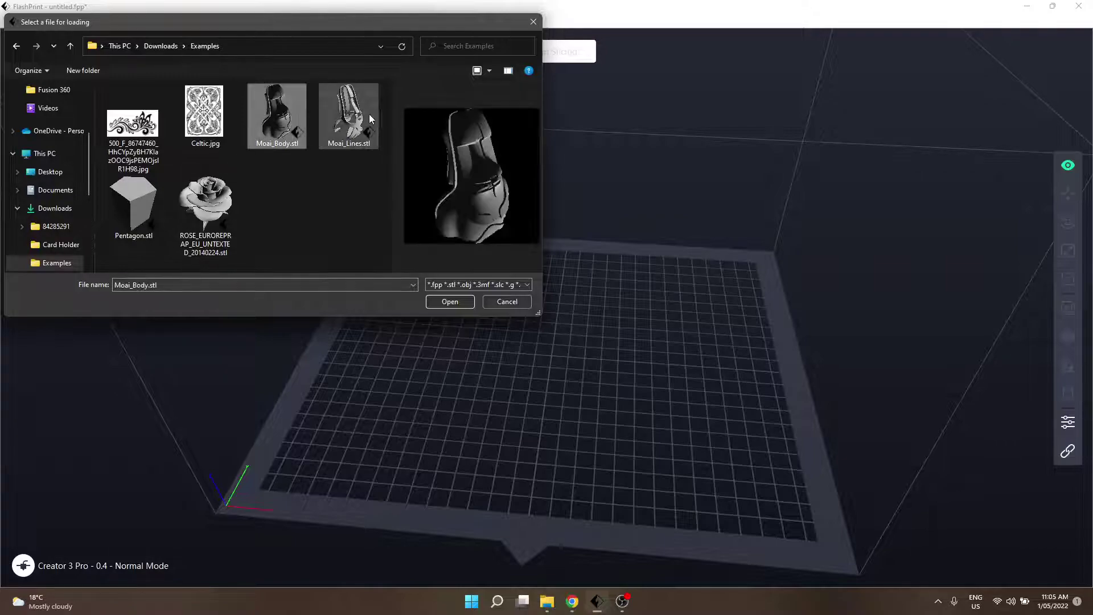
left_click(337, 109, "ctrl")
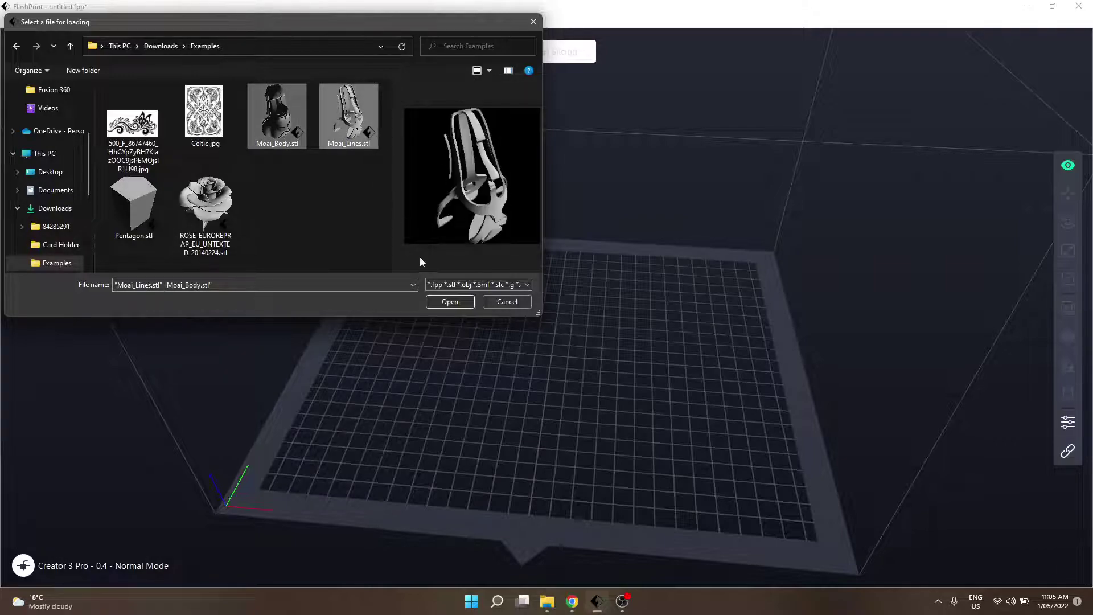
left_click(437, 297)
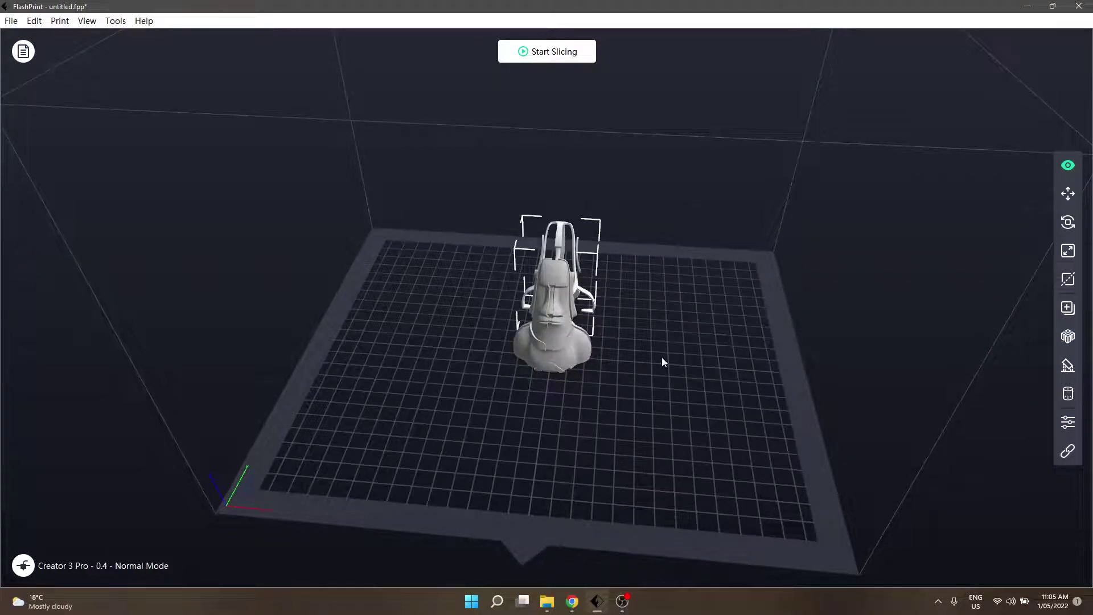
Centre the inner Moai piece at X/Y/Z 0 so it sits inside the bust
scroll(666, 358, "up", 5)
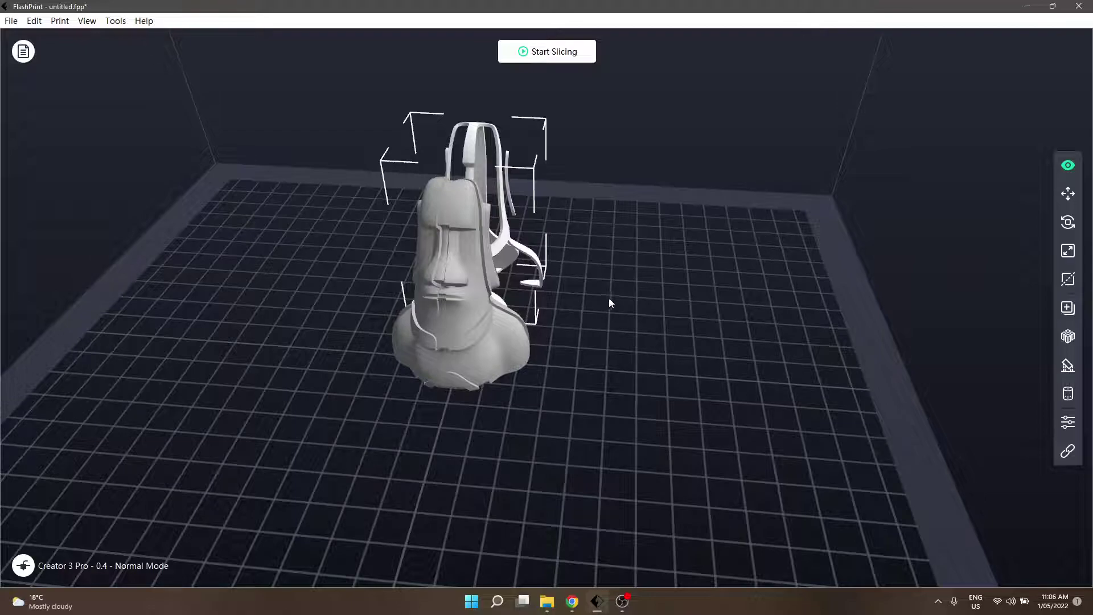
left_click_drag(667, 392, 581, 347)
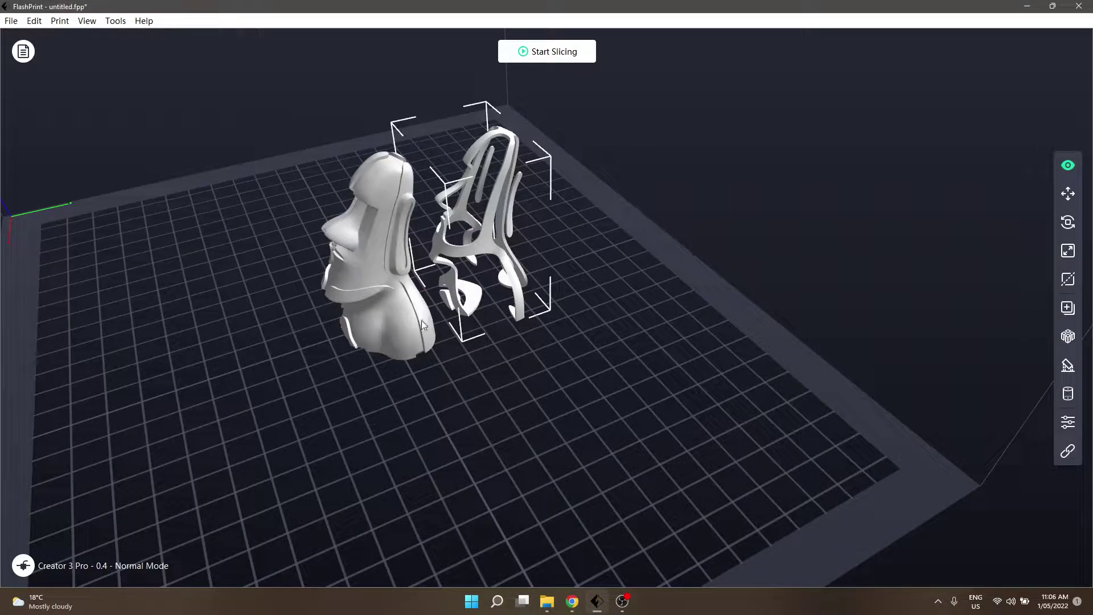
left_click(1067, 195)
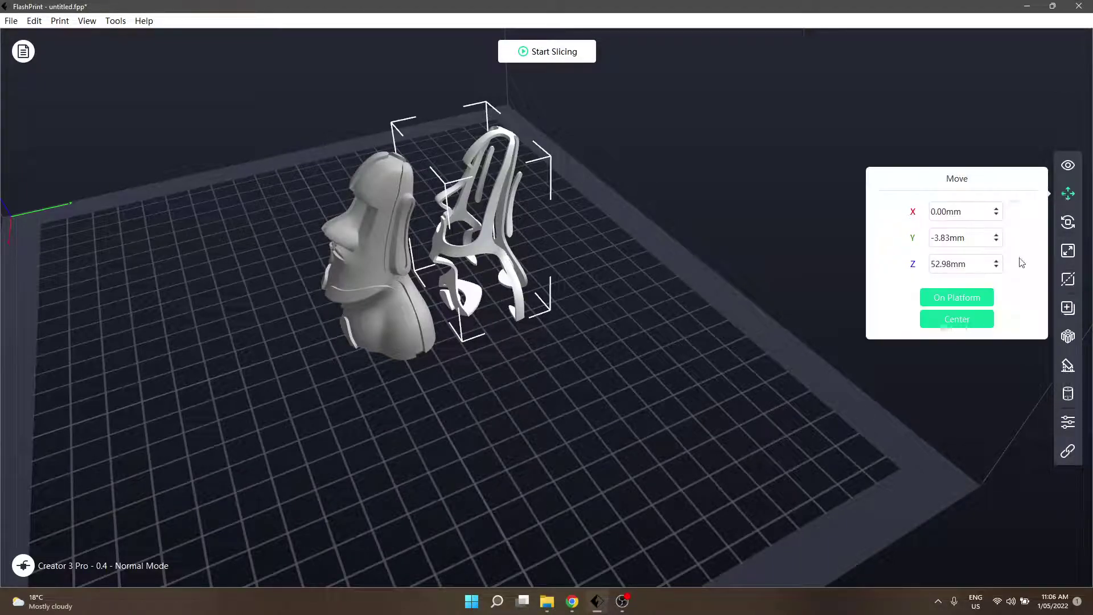
left_click(973, 330)
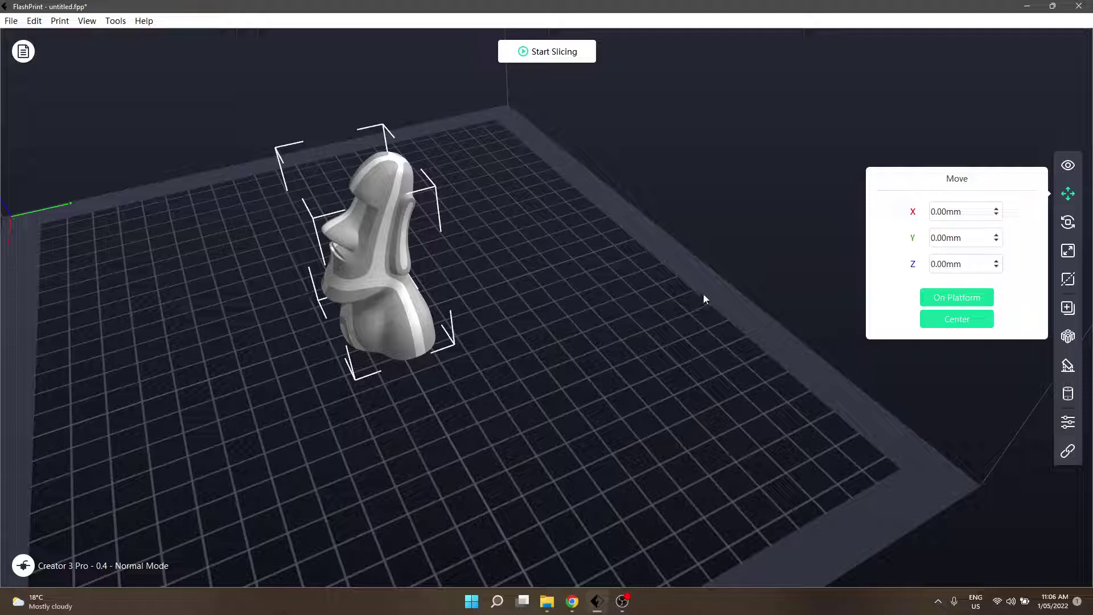
left_click(499, 407)
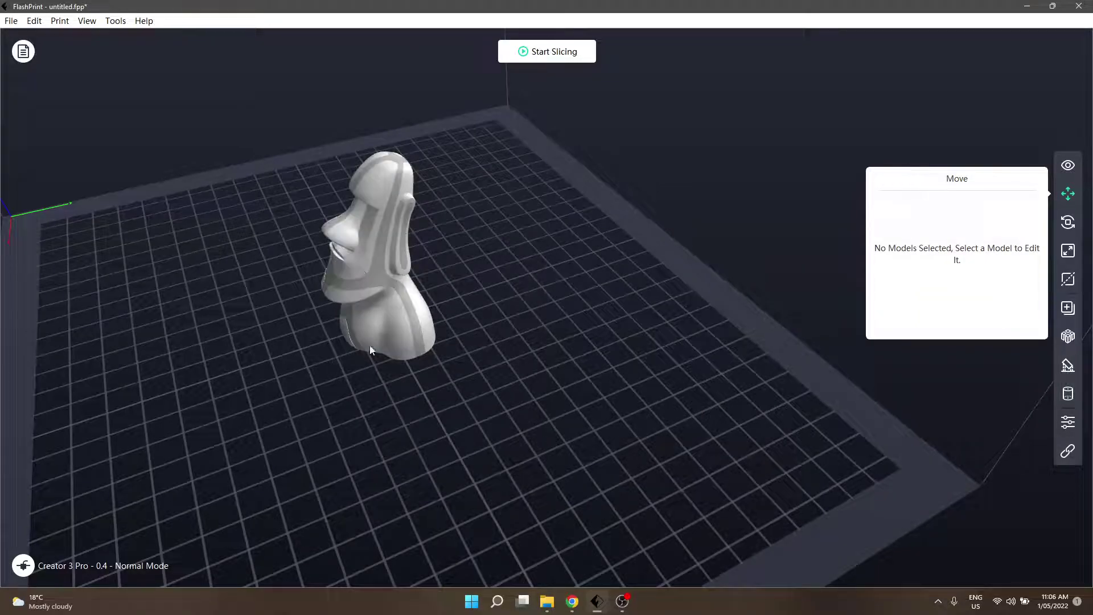
left_click_drag(429, 427, 532, 333)
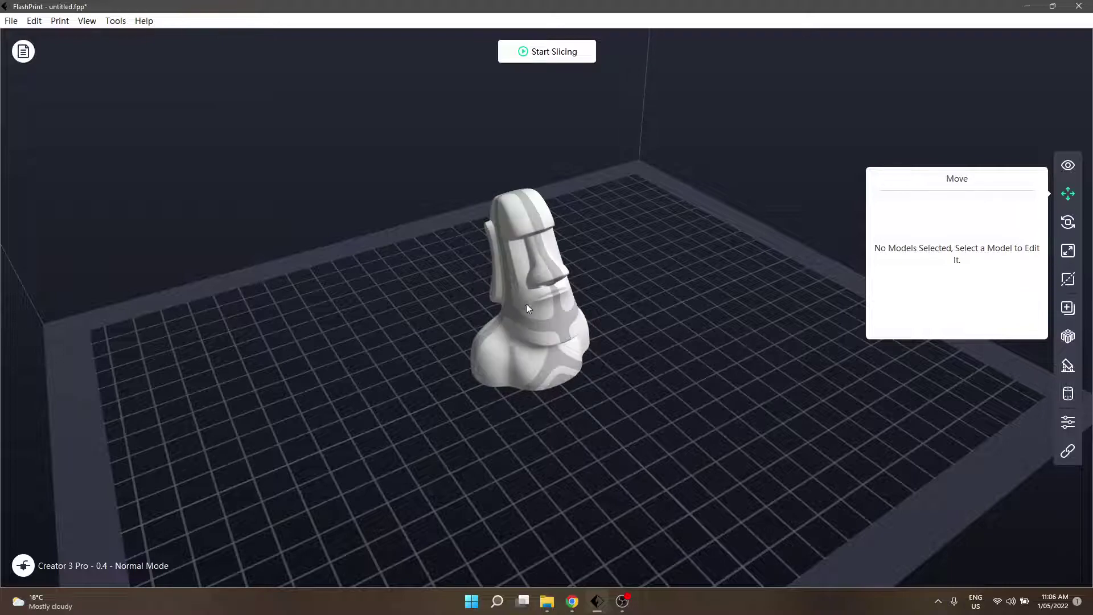
Centre the Moai on the build plate
right_click(517, 354)
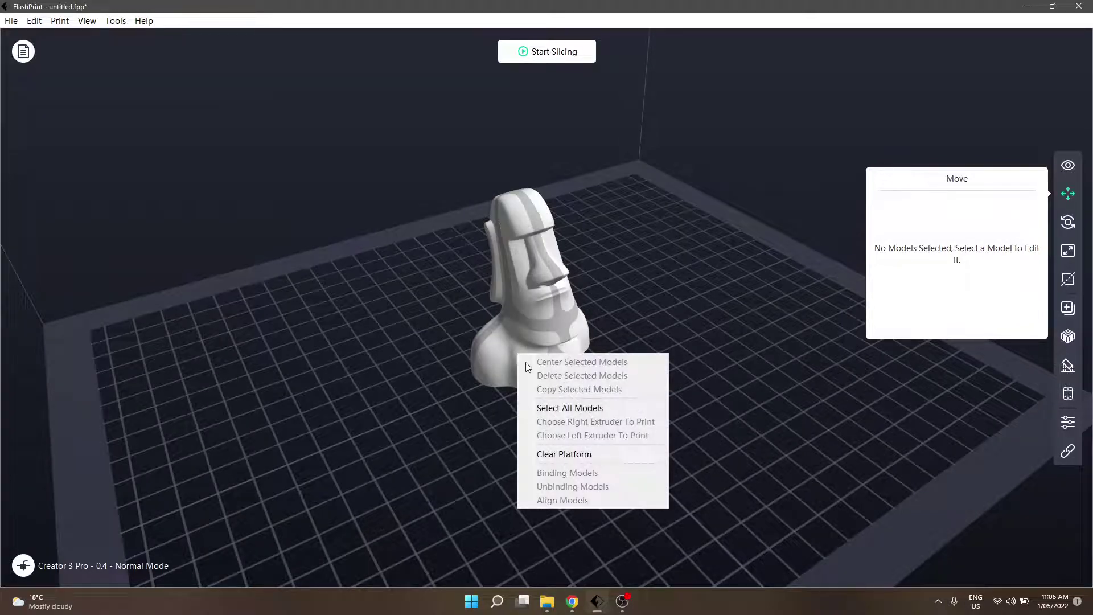
left_click(480, 358)
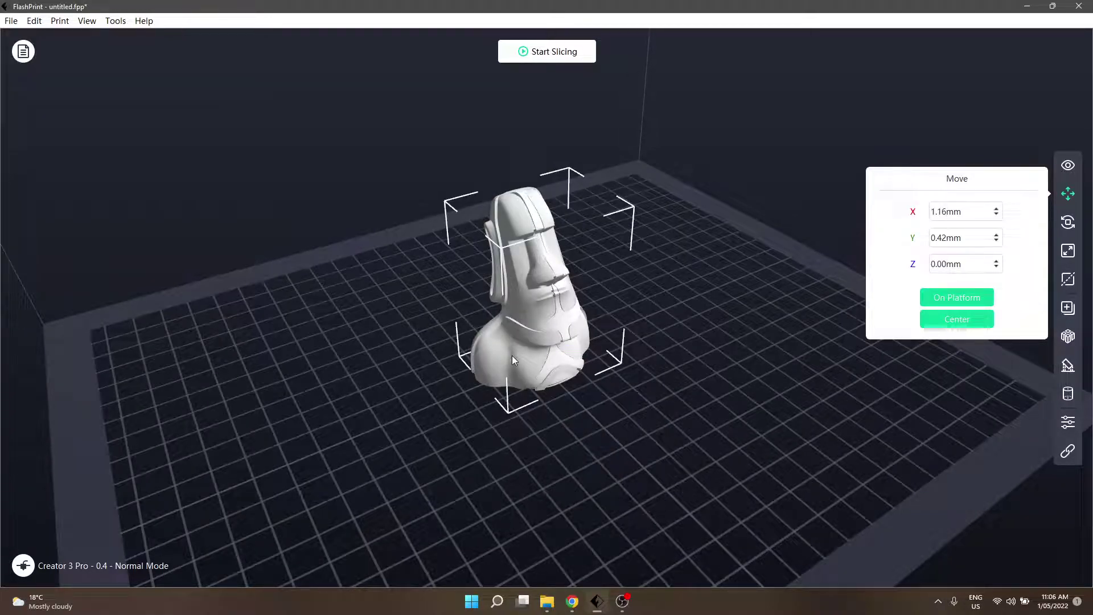
left_click(943, 317)
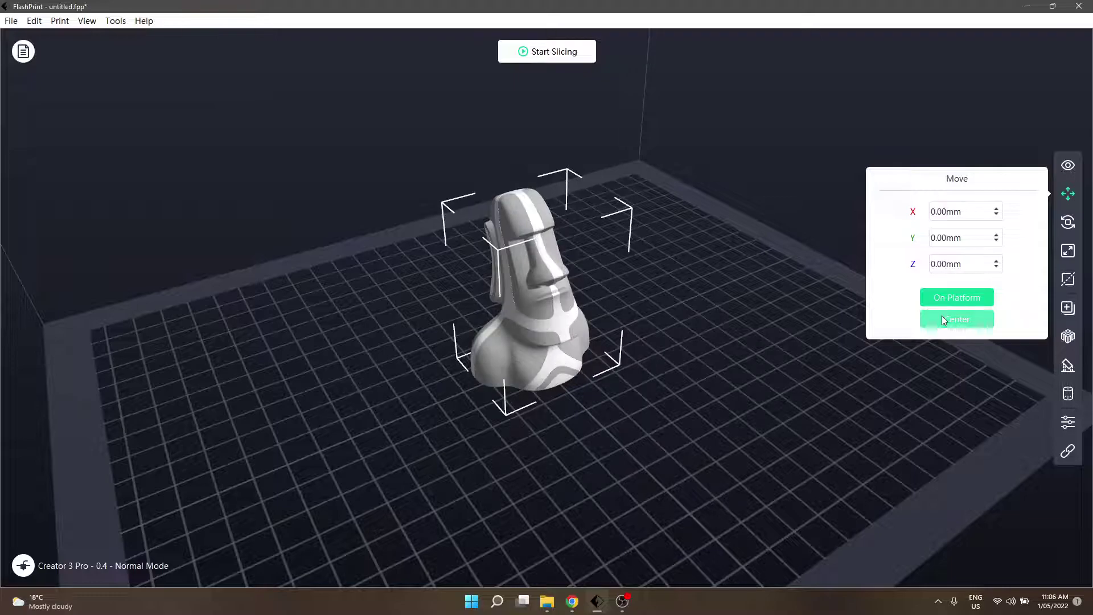
Assign the Moai parts to the left extruder and switch to the front view
right_click(497, 366)
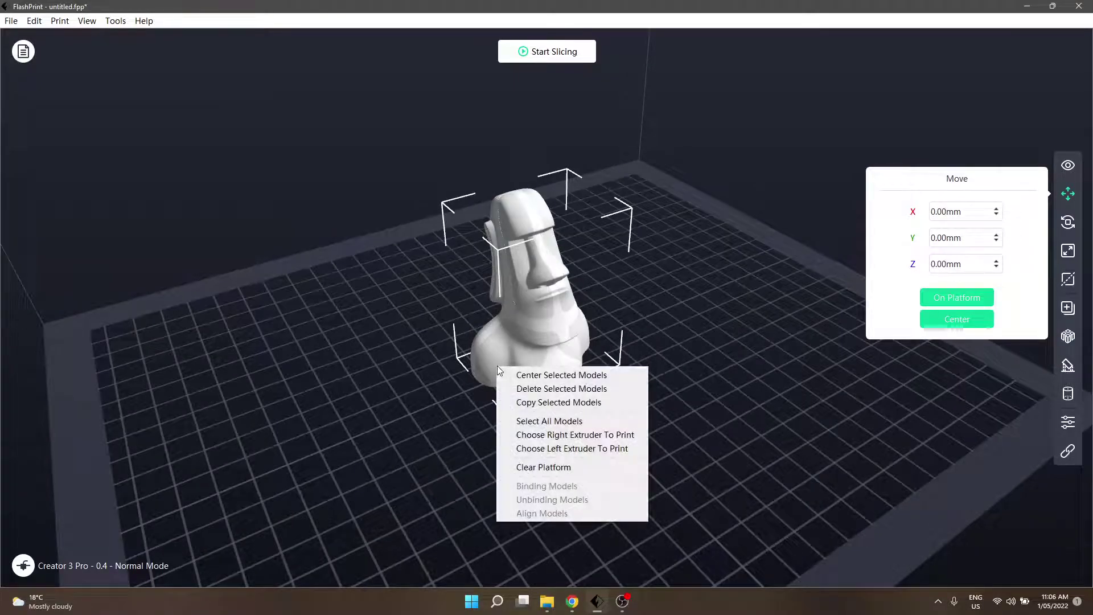
left_click(569, 448)
left_click(608, 350)
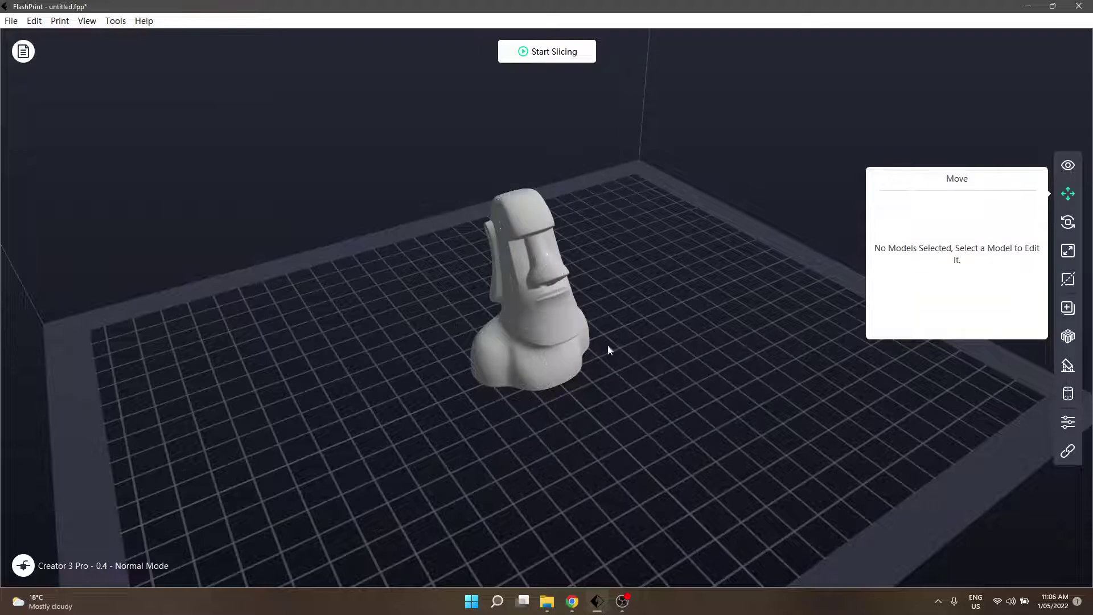
left_click(504, 359)
right_click(505, 361)
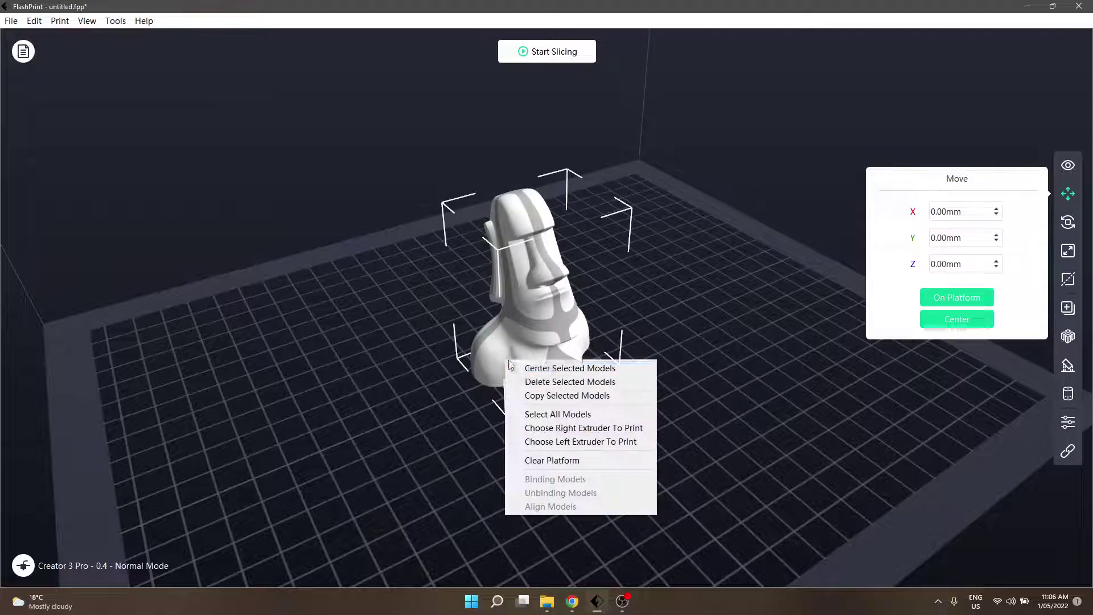
left_click(562, 441)
left_click(768, 251)
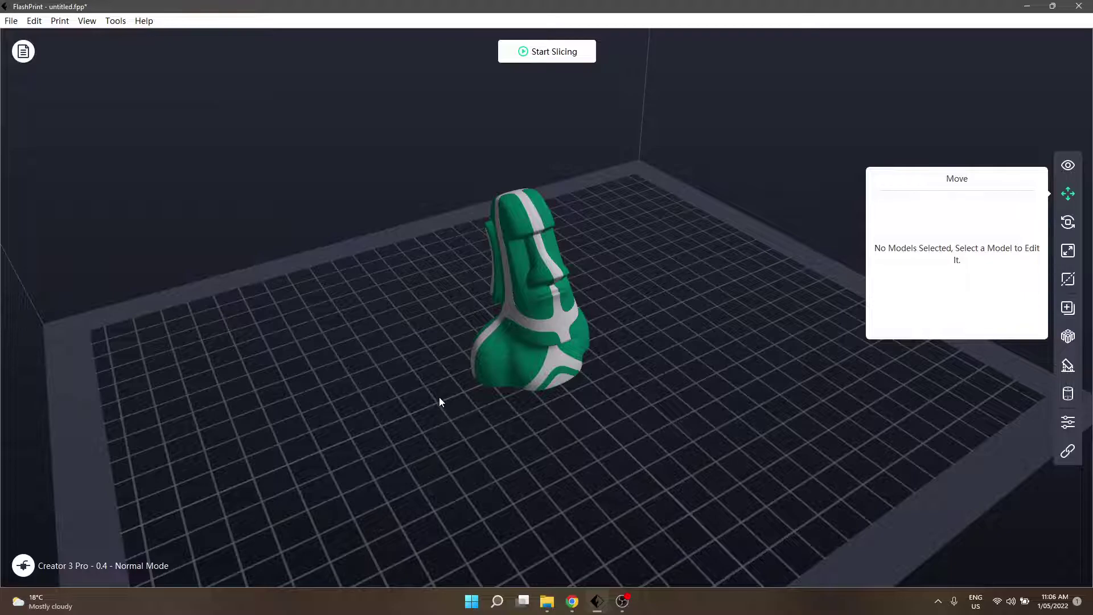
key("ctrl+0")
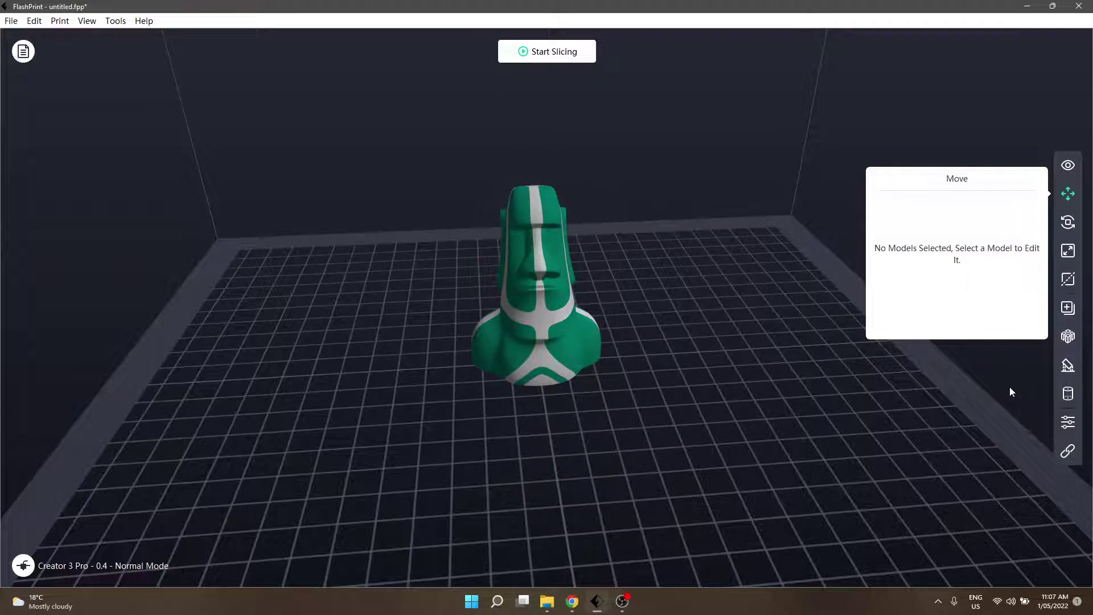
left_click(1068, 394)
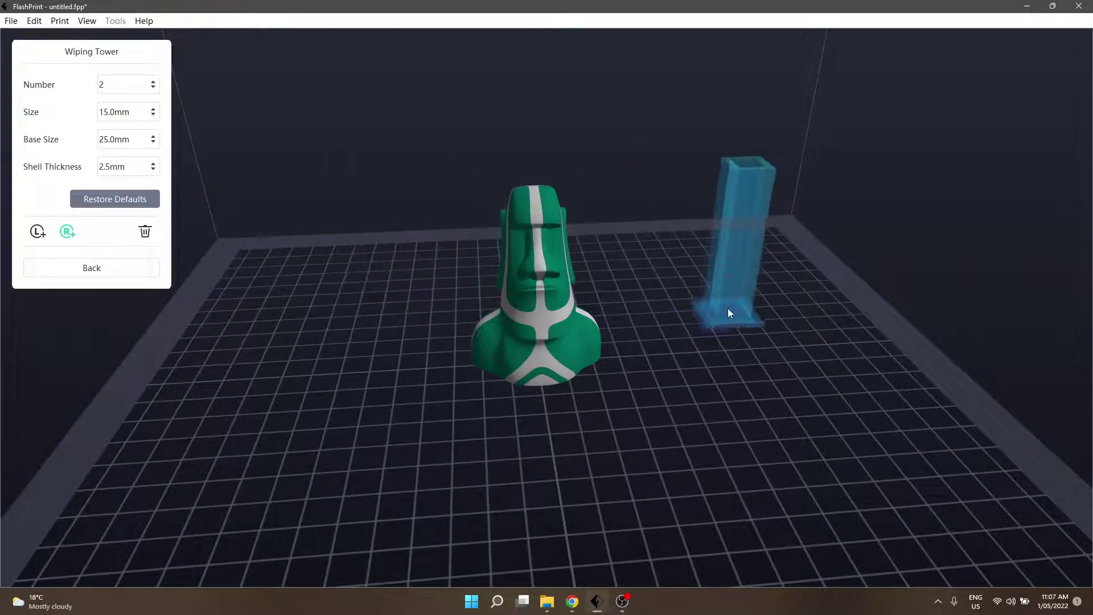
left_click(727, 275)
left_click(37, 231)
left_click(314, 289)
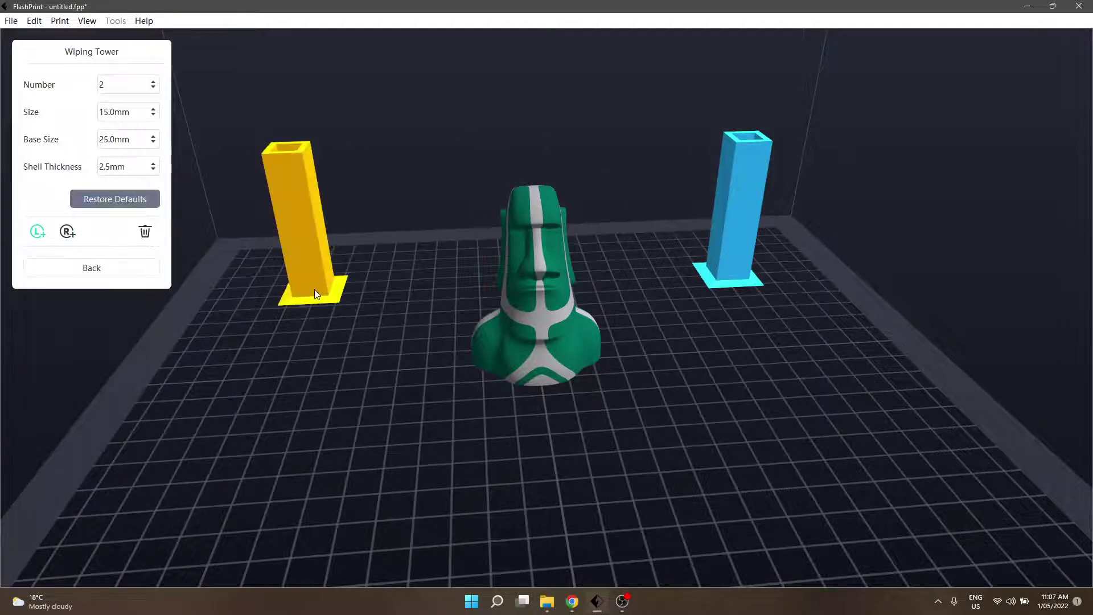
left_click(91, 268)
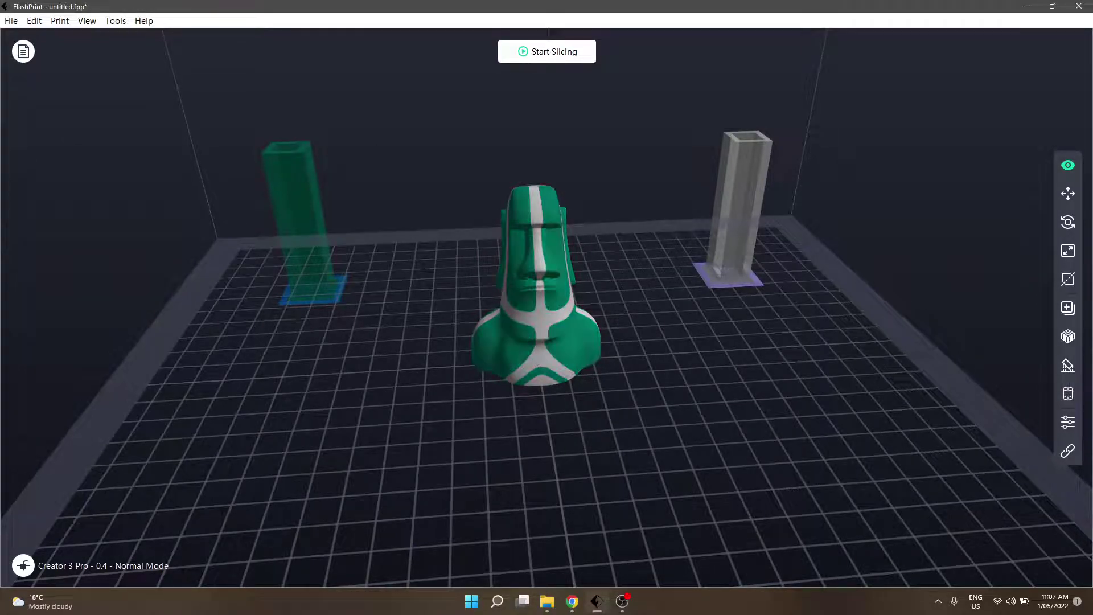
left_click(1068, 394)
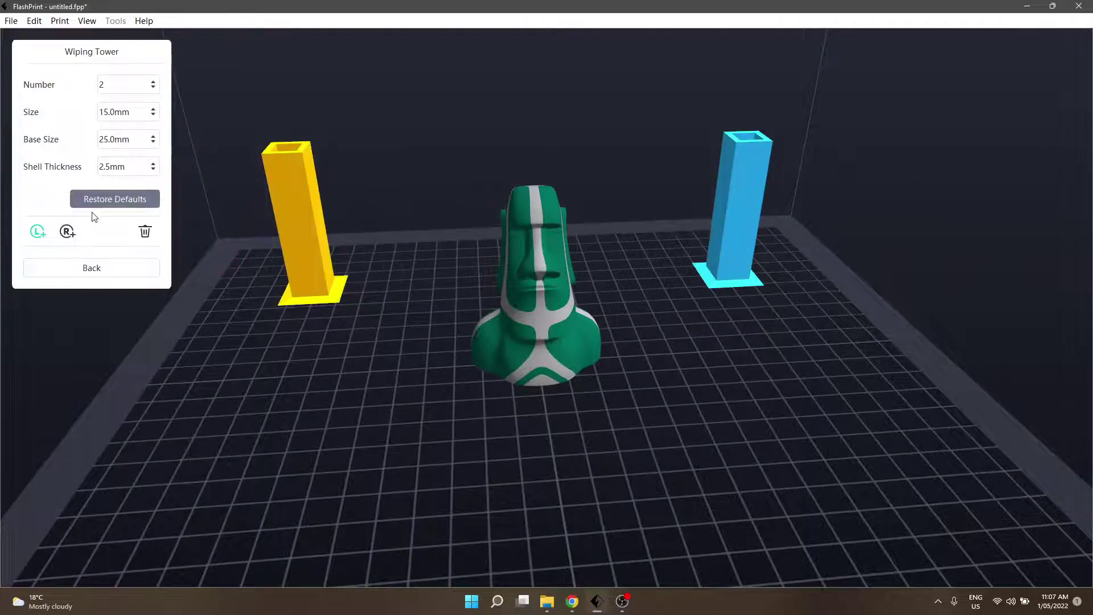
left_click(145, 231)
left_click(276, 239)
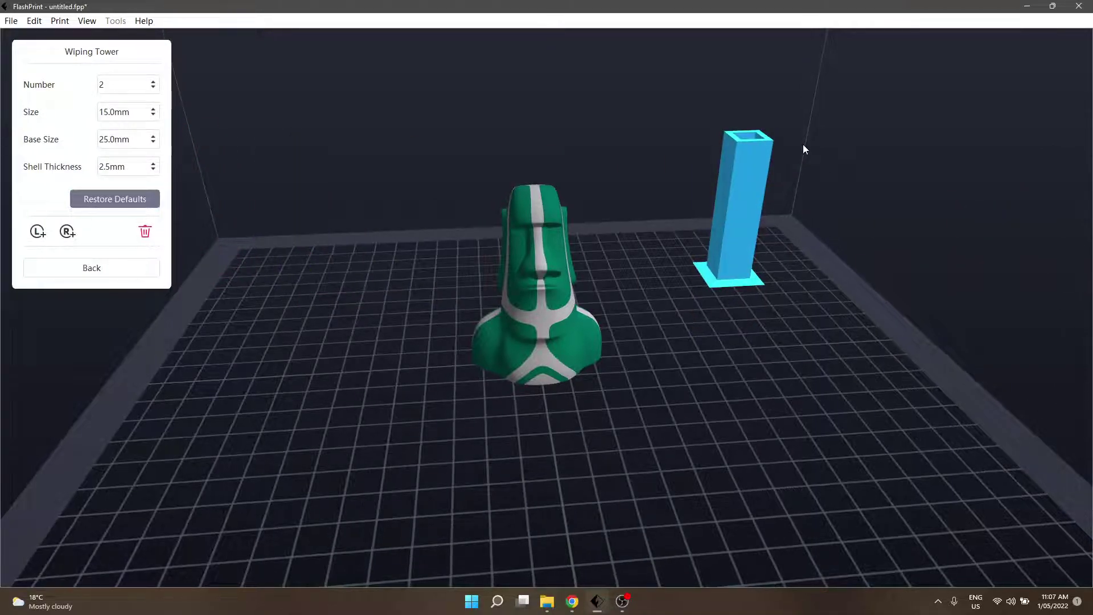
left_click(745, 221)
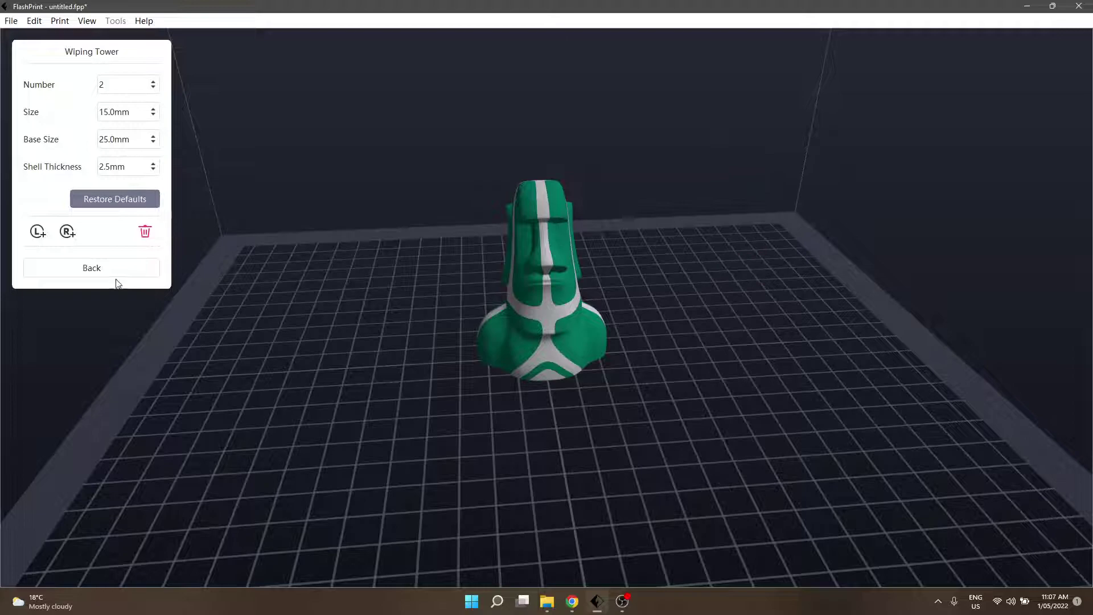
left_click(85, 274)
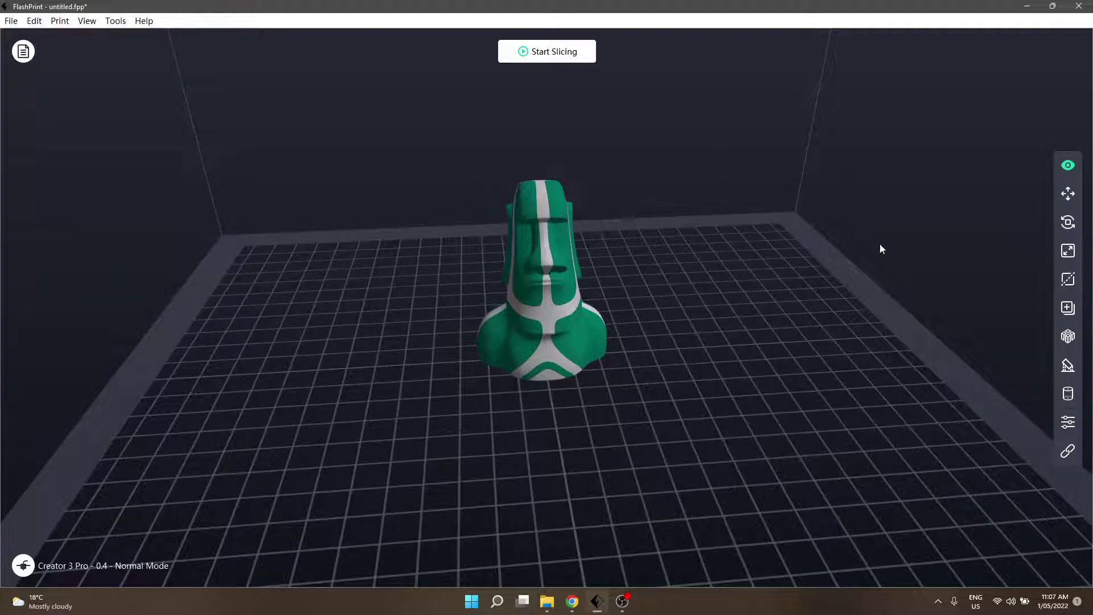
Slice the Moai with the Standard profile and anti-ooze wall, then preview lower layers
left_click(555, 51)
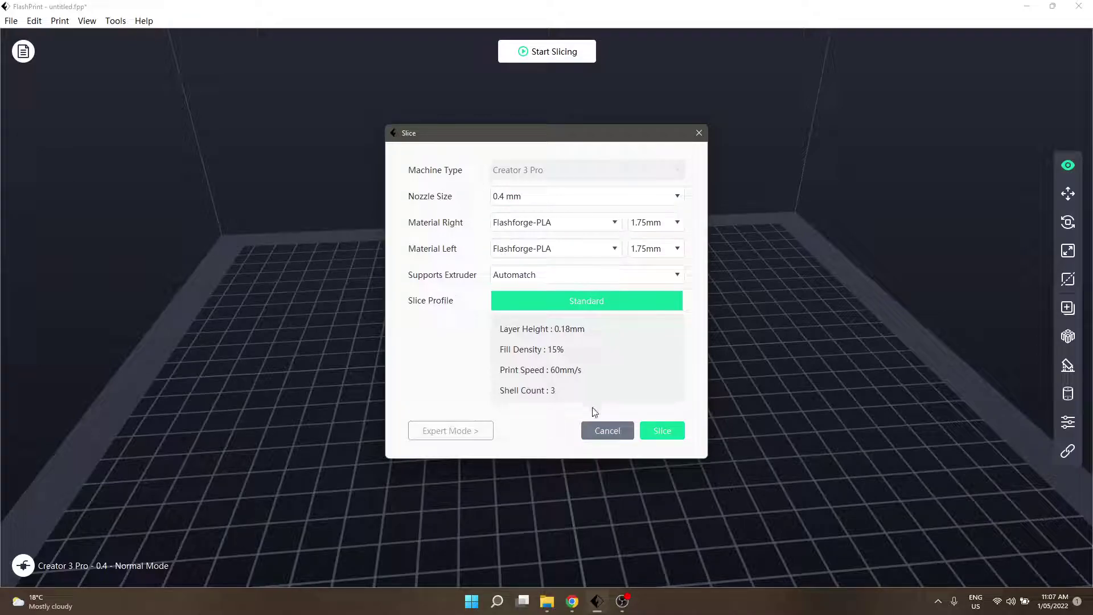
left_click(655, 430)
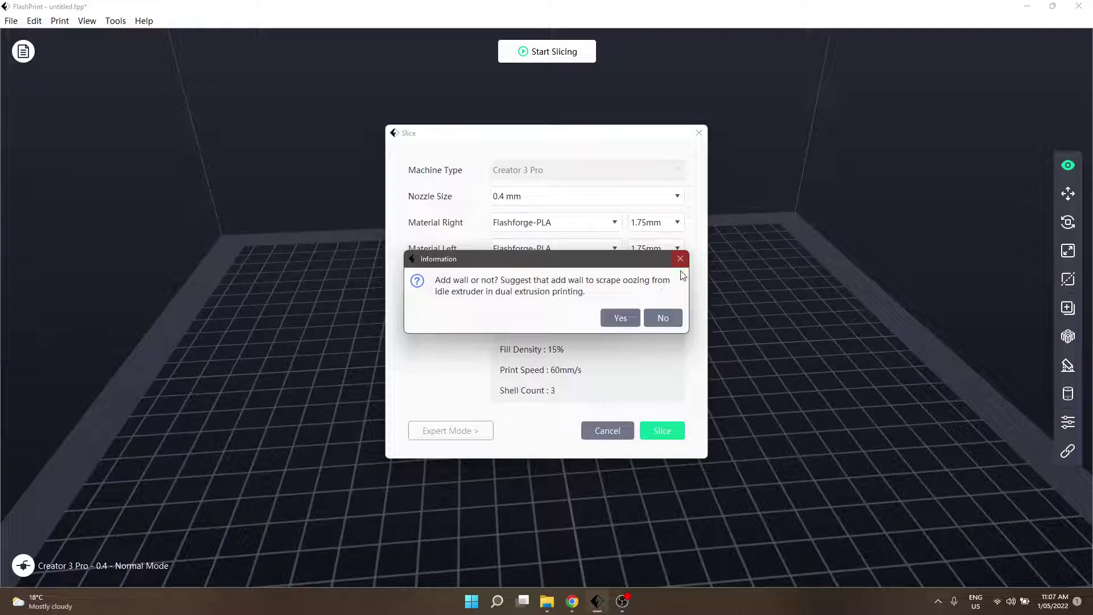
left_click(635, 318)
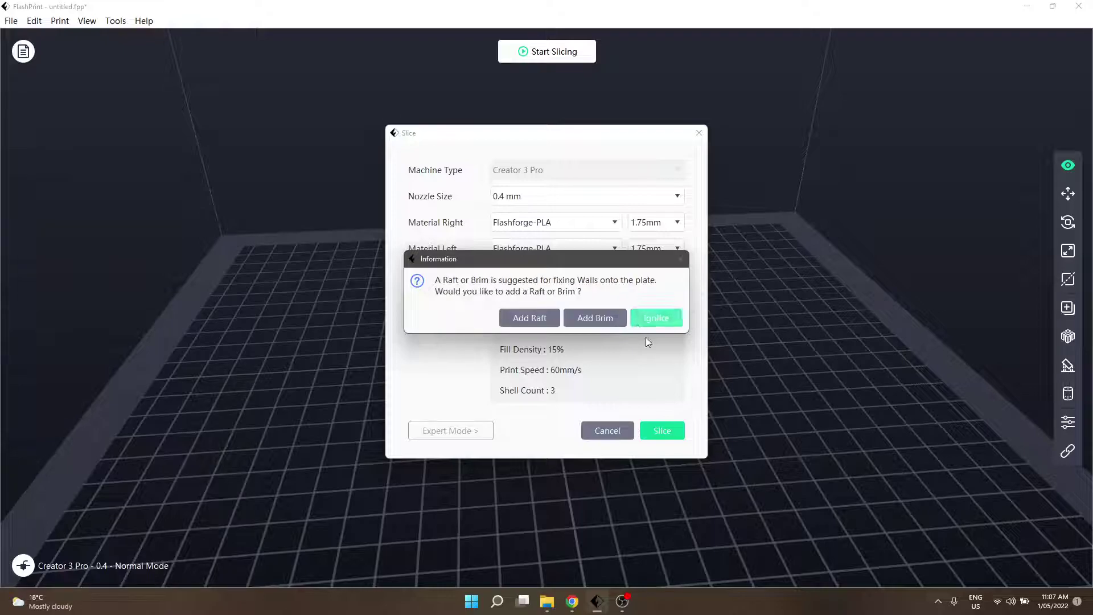
left_click(596, 317)
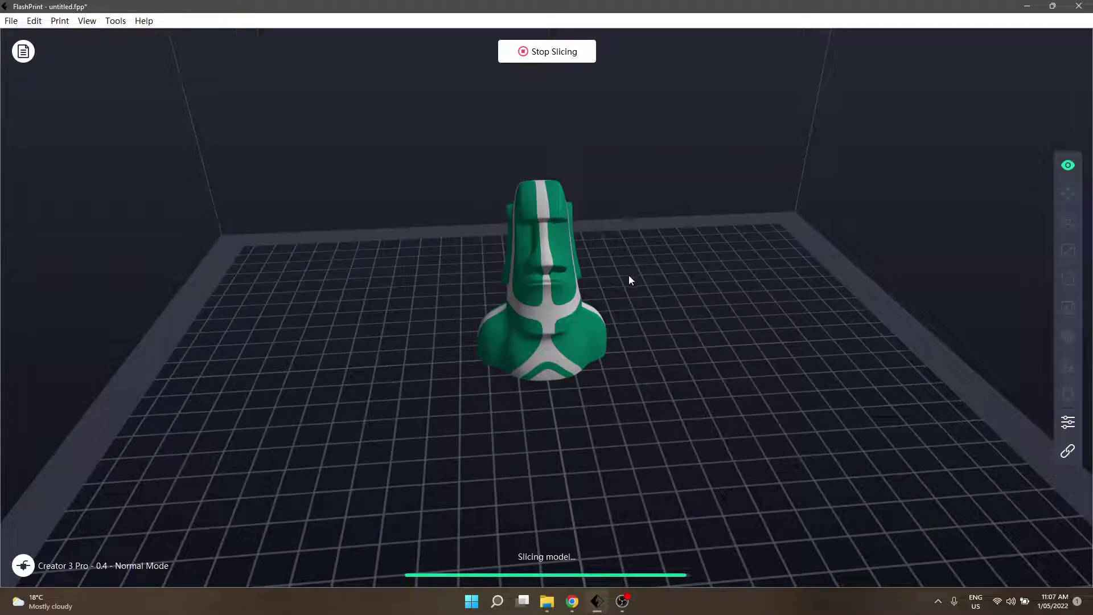
left_click(538, 53)
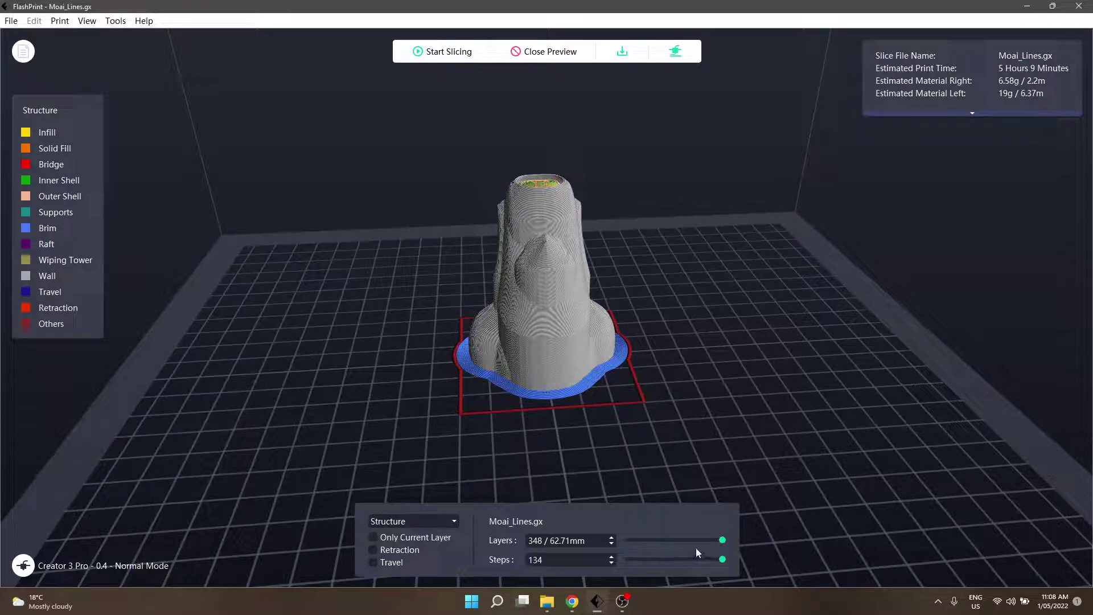
left_click_drag(722, 544, 661, 540)
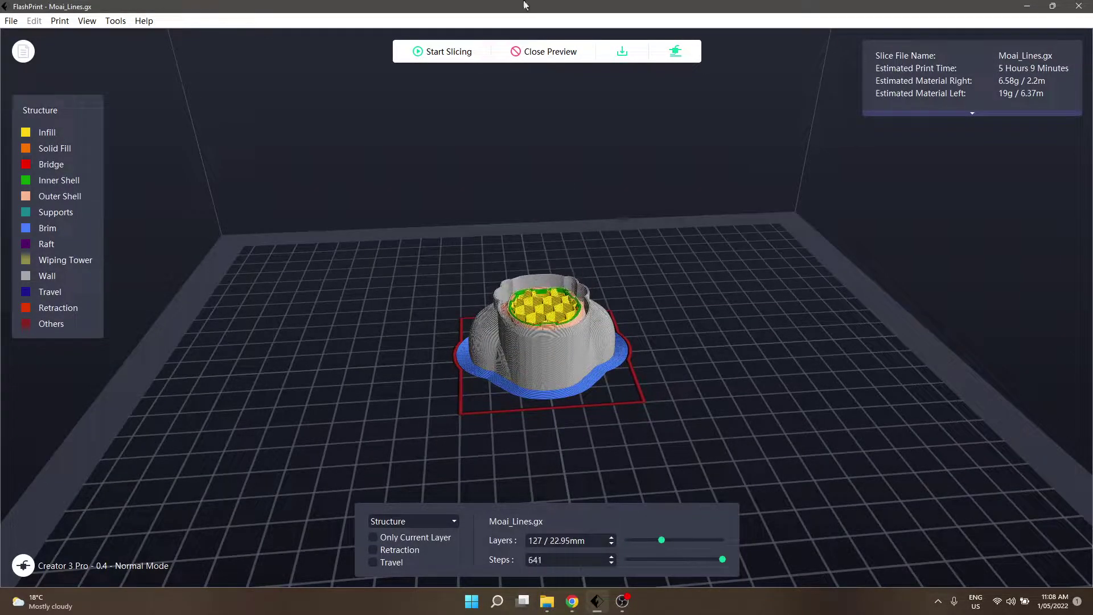
Leave the slice preview and place left and right wiping towers on the bed
left_click(550, 52)
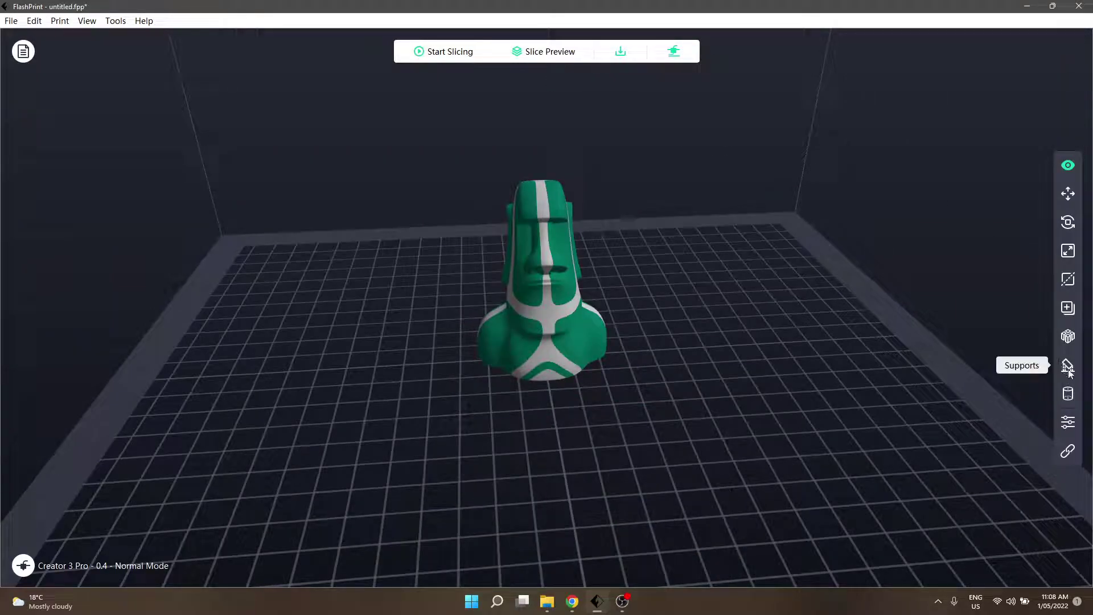
left_click(1068, 393)
left_click(38, 231)
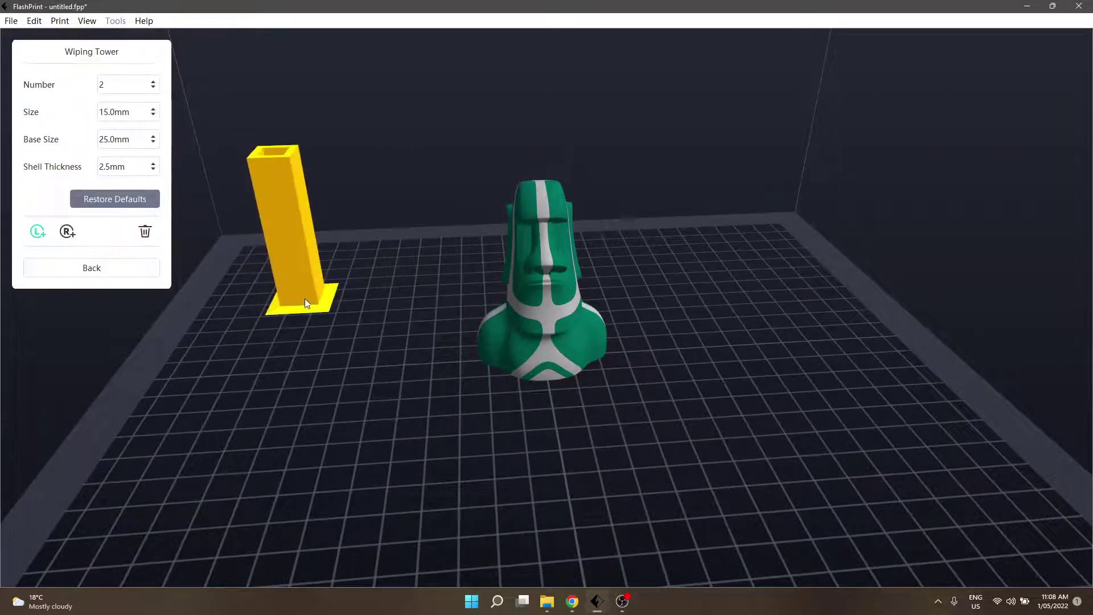
left_click(305, 299)
left_click(68, 231)
left_click(730, 261)
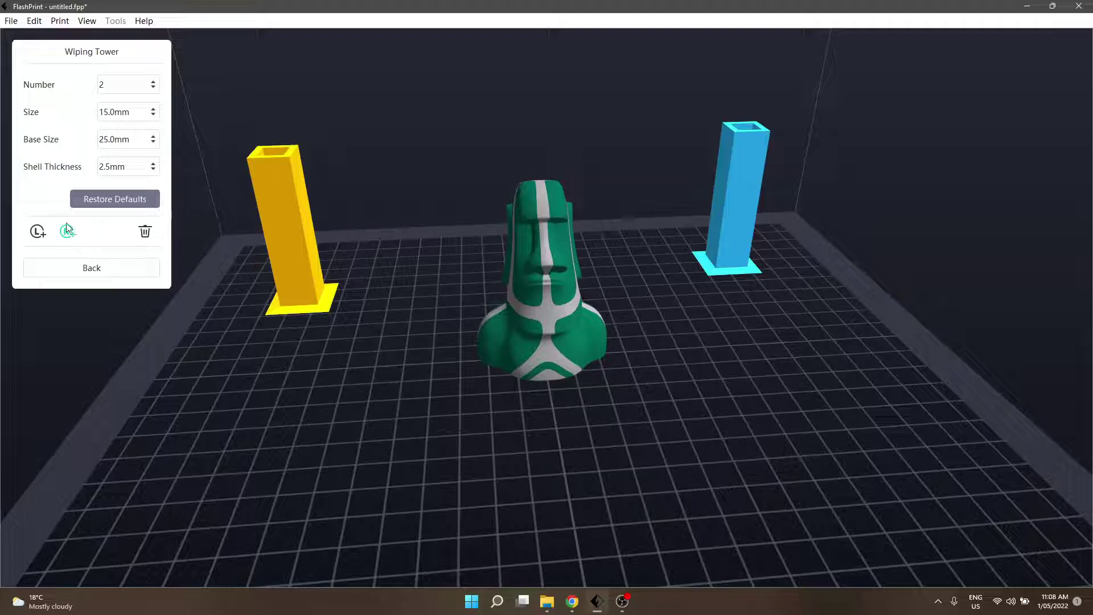
Keep the tower number at 2 and re-place the left and right towers at the back
left_click(153, 87)
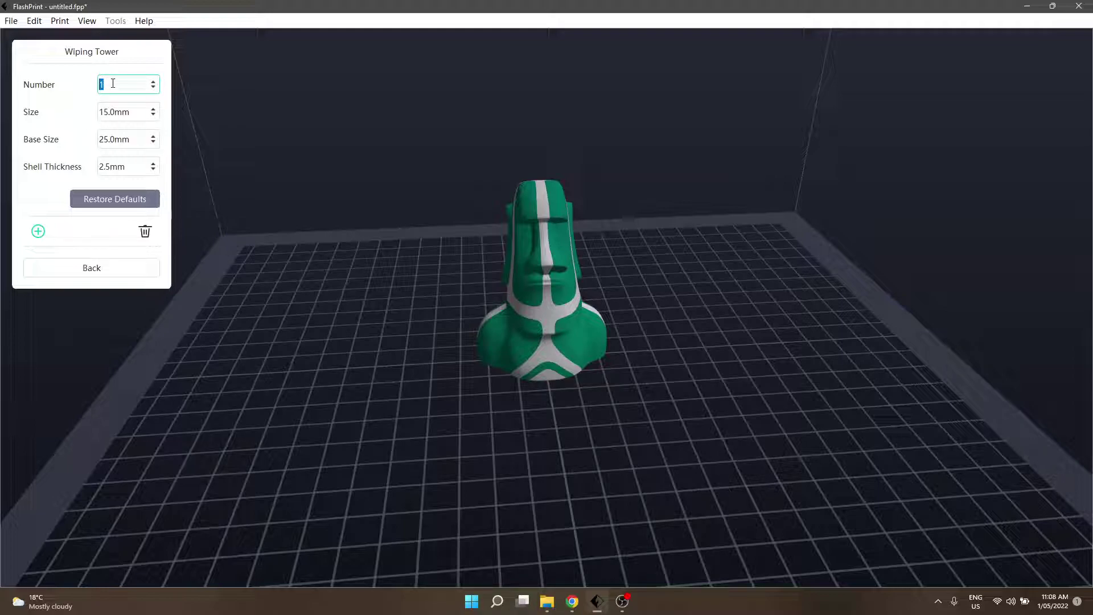
left_click(153, 81)
left_click(37, 232)
left_click(310, 284)
left_click(68, 231)
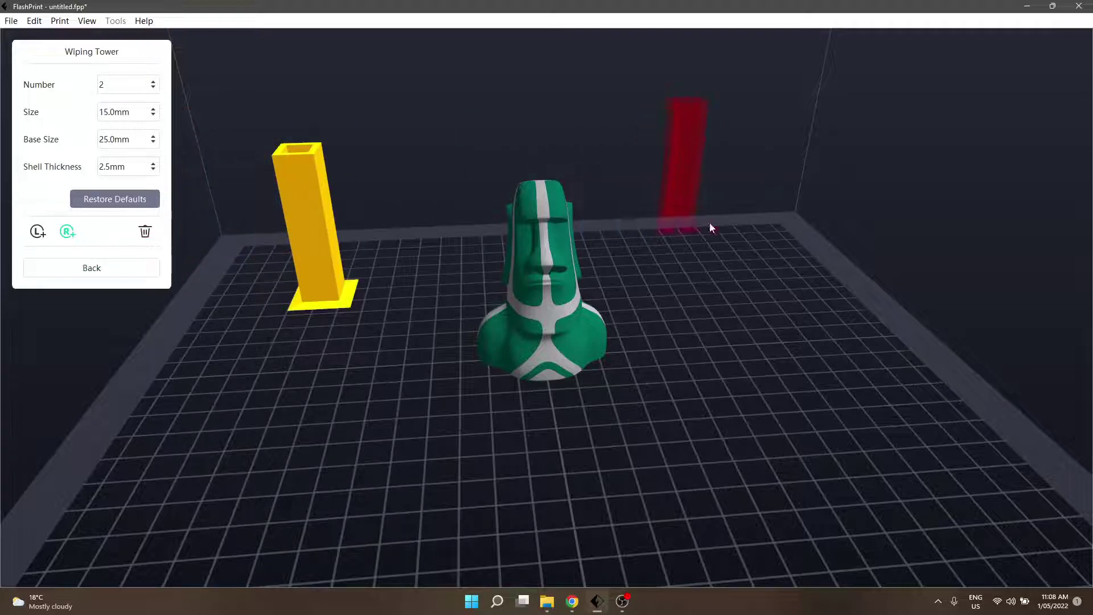
left_click(751, 265)
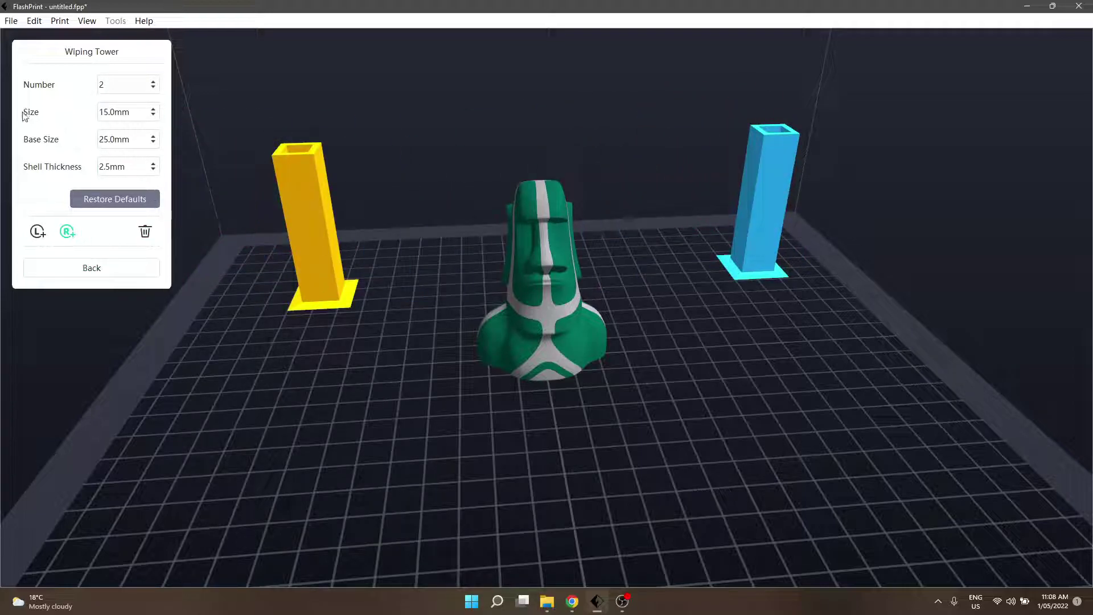
Set the tower shell thickness to 5.0mm and move the towers nearer the Moai head
left_click(143, 111)
scroll(157, 167, "up", 5)
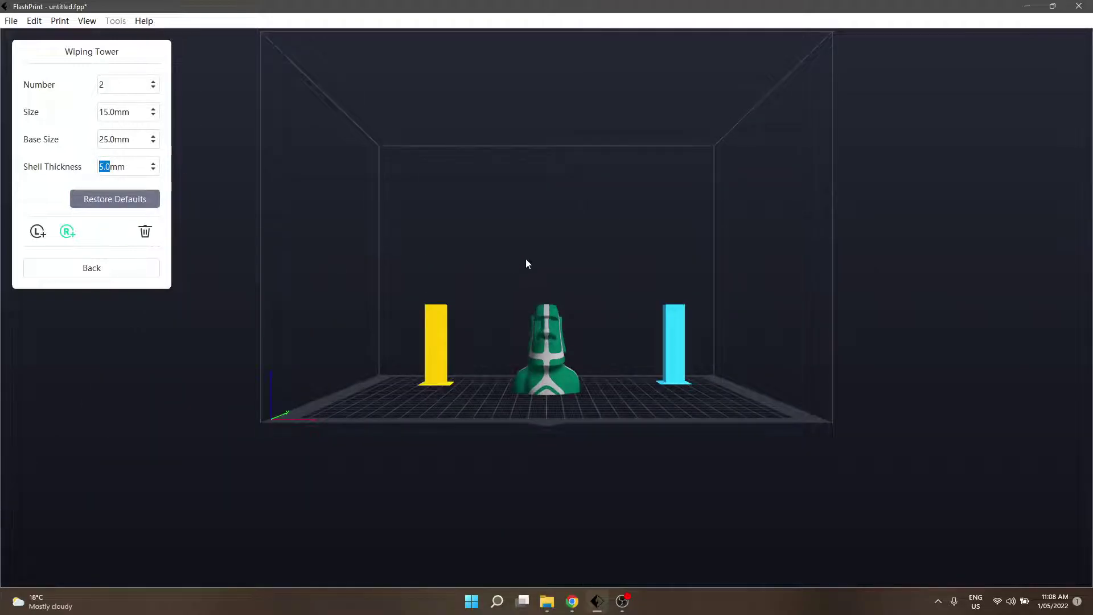
left_click_drag(493, 255, 408, 330)
scroll(409, 330, "up", 5)
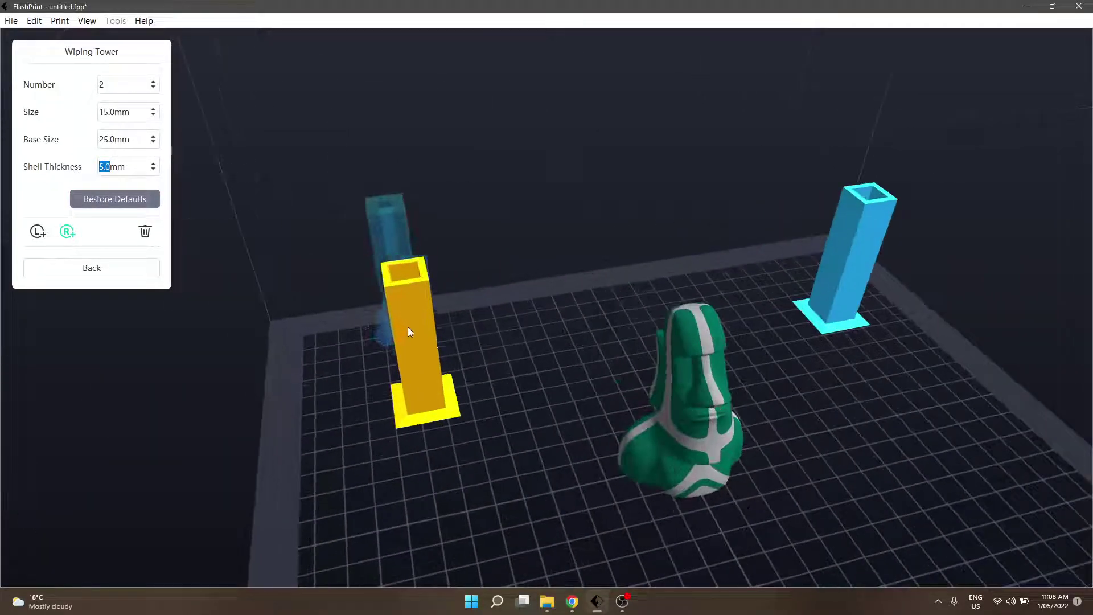
left_click_drag(564, 383, 775, 338)
left_click(37, 232)
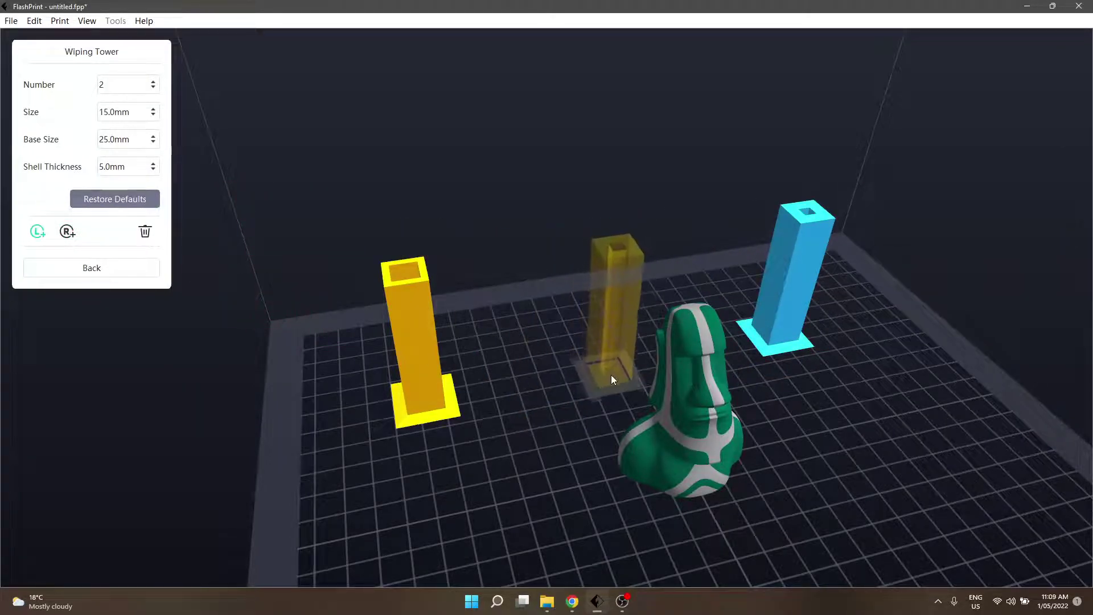
Drop the left tower behind the Moai and slice to Moai_Lines.gx after checking Additions and Raft
left_click(564, 383)
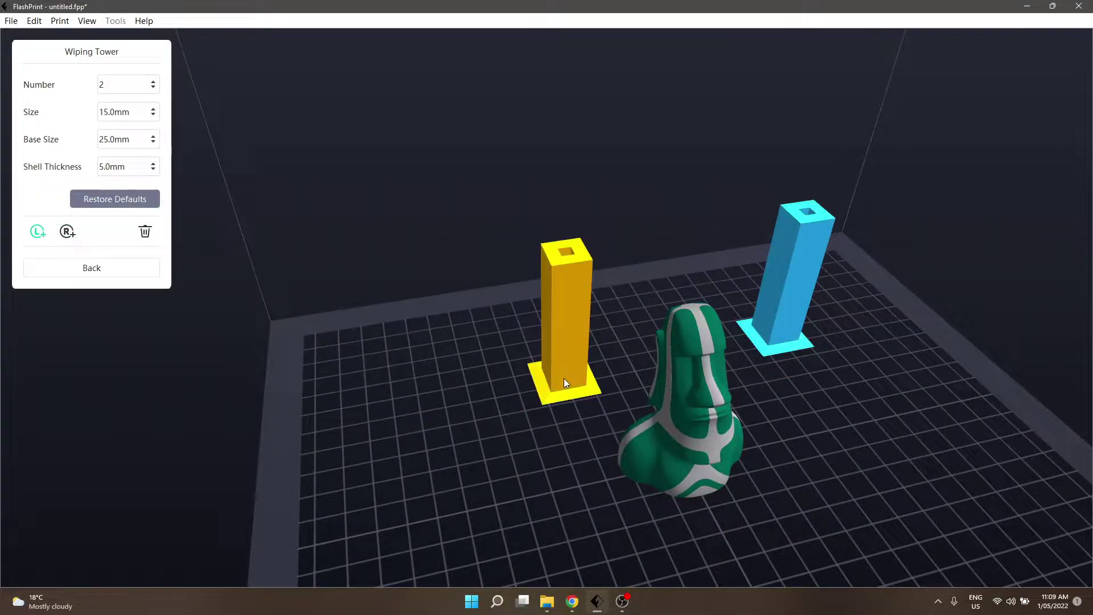
left_click(83, 270)
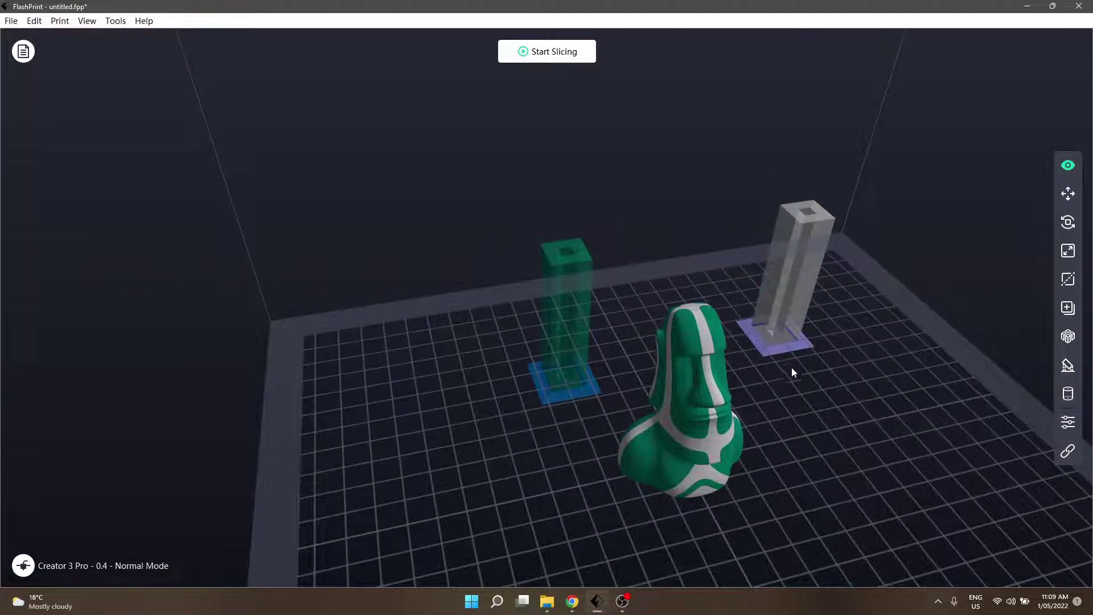
left_click(535, 57)
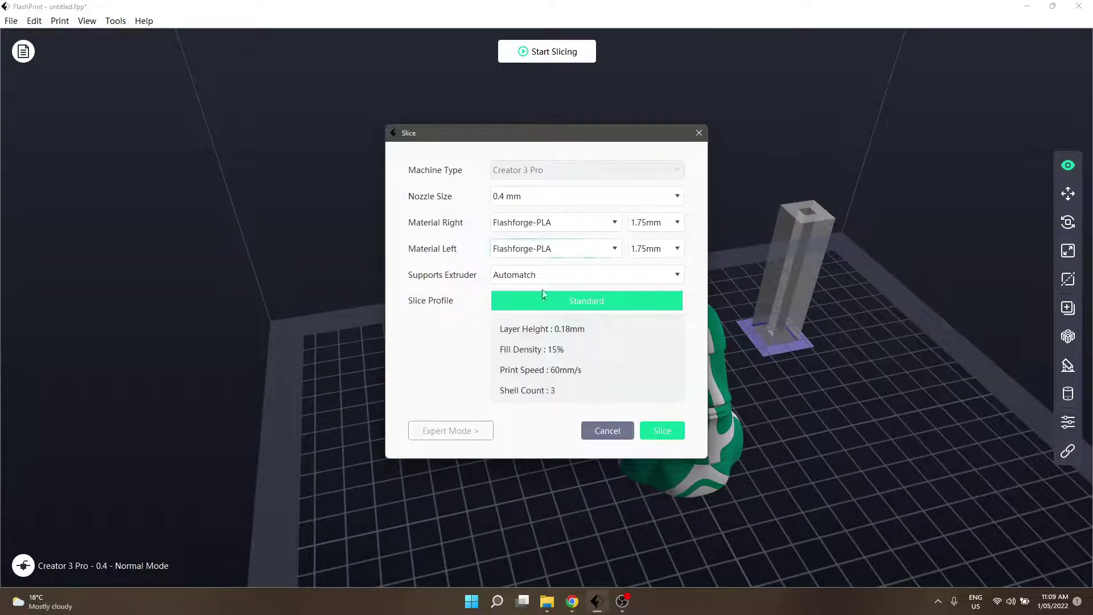
left_click(434, 431)
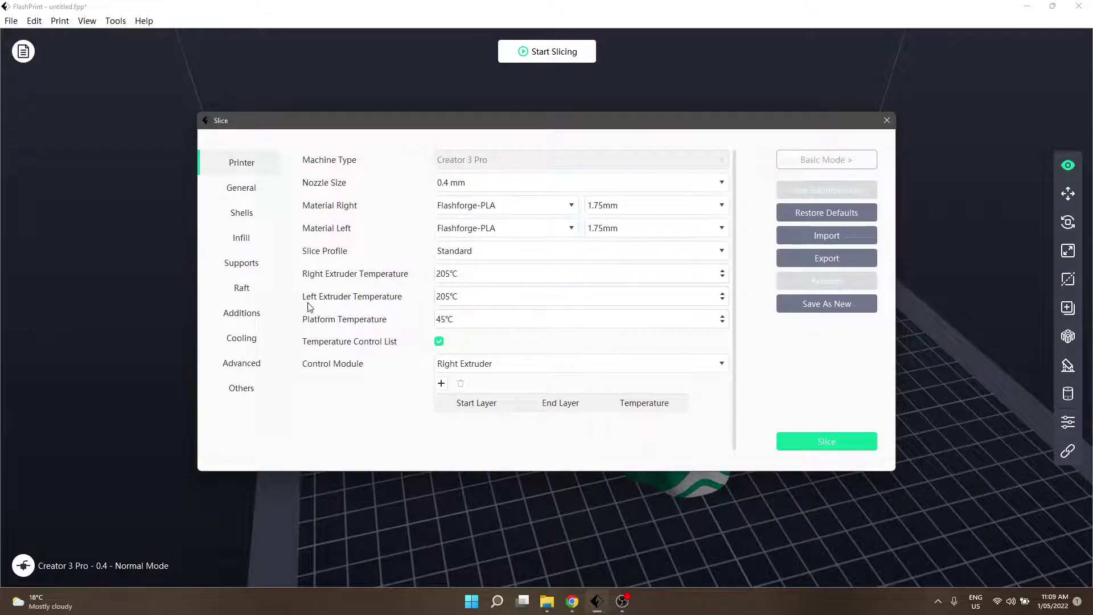
left_click(246, 314)
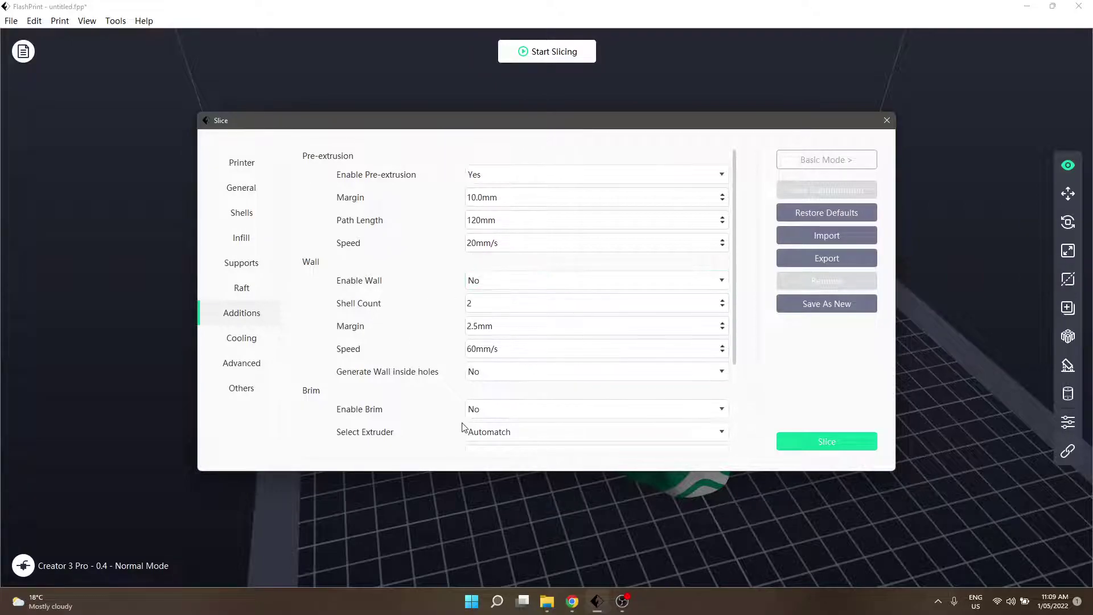
left_click(261, 289)
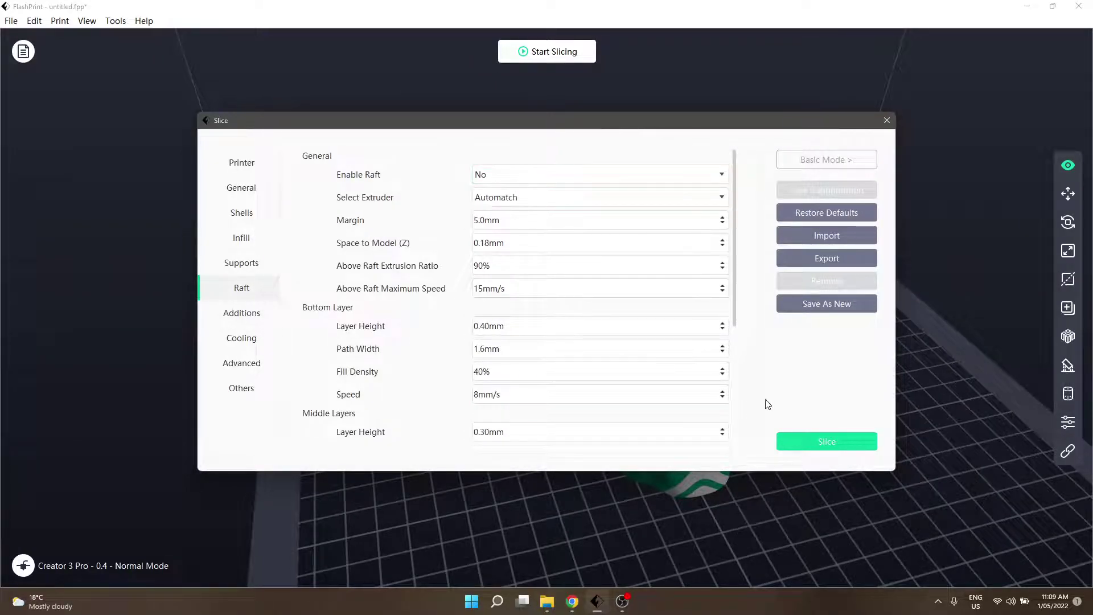
left_click(816, 441)
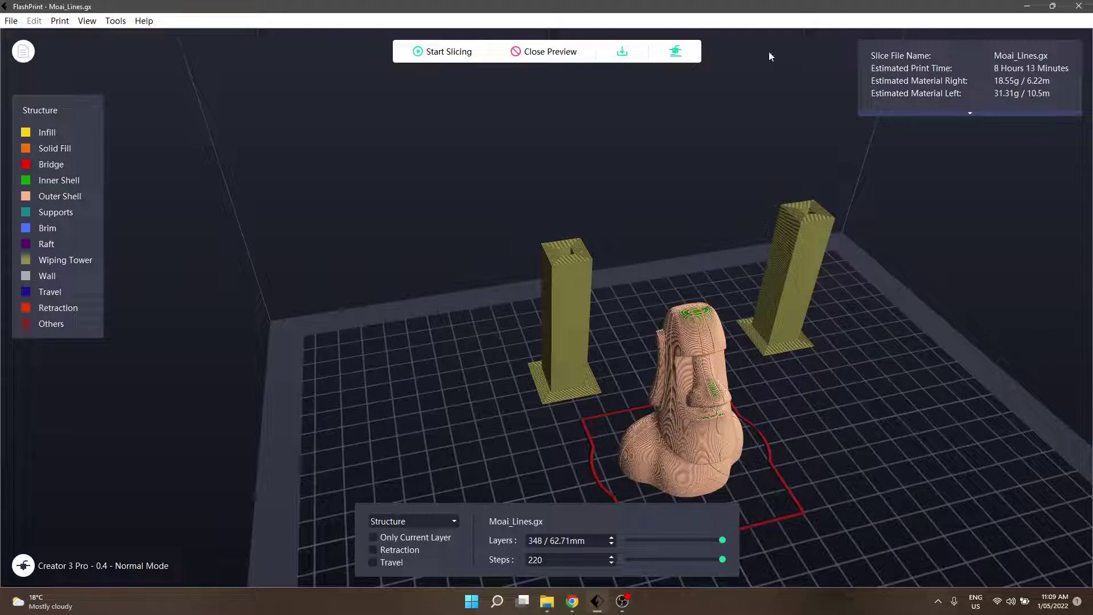
left_click(544, 56)
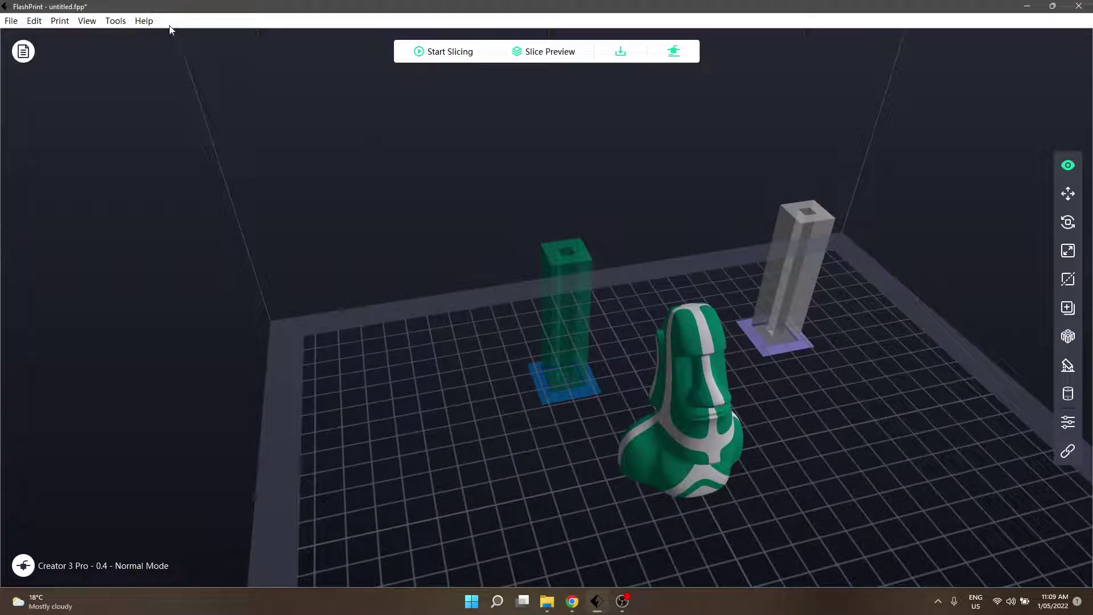
Delete both parts of the Moai head from the build plate
left_click(715, 403)
key("Delete")
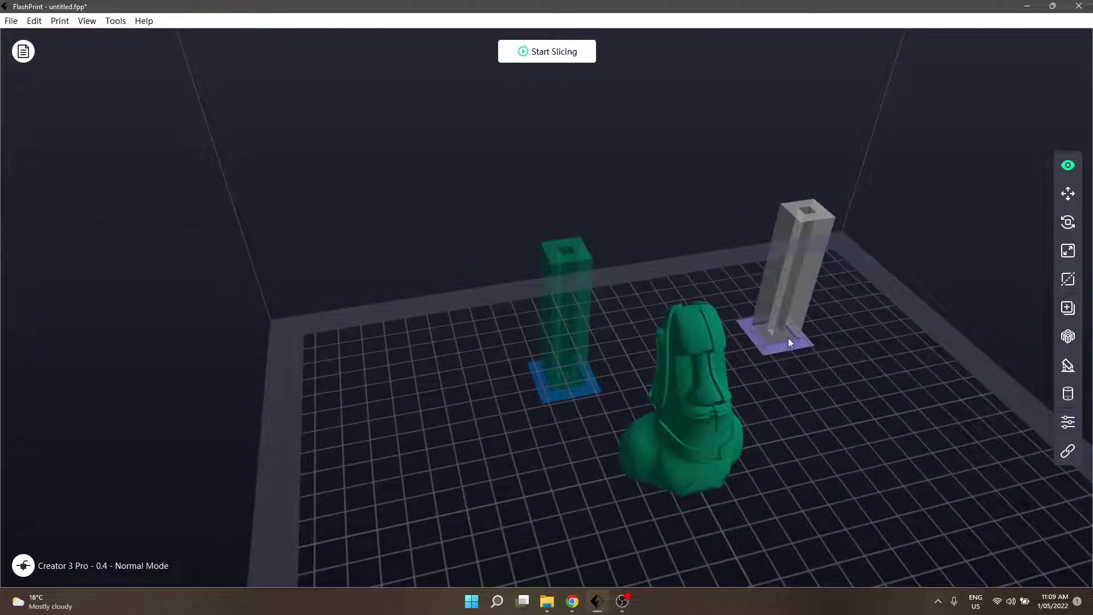
left_click(716, 422)
key("Delete")
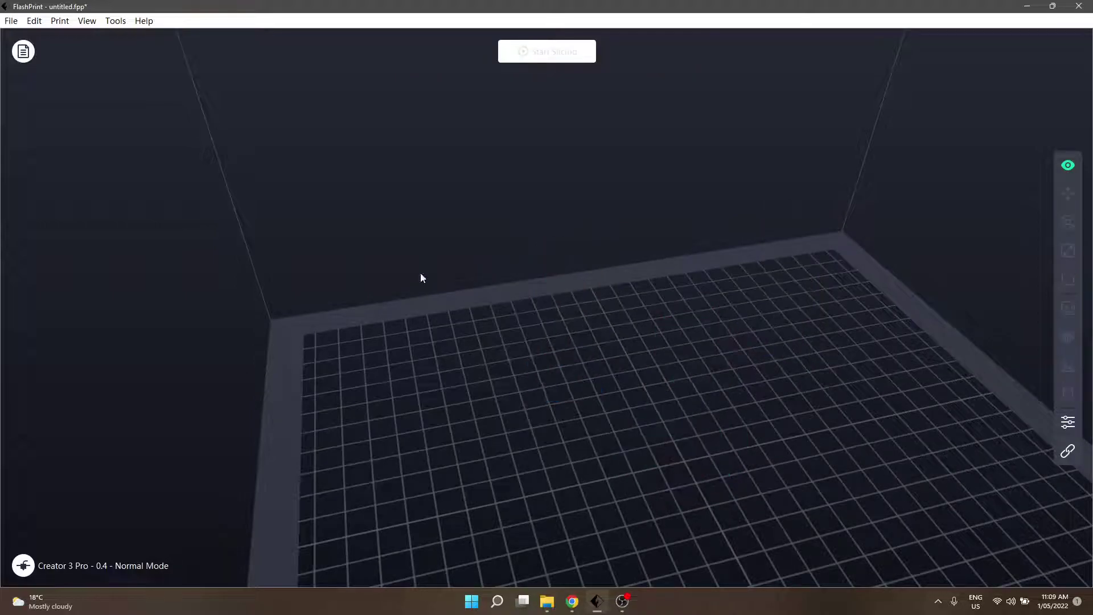
Load the ROSE stl model and repair its errors
left_click(12, 21)
left_click(51, 68)
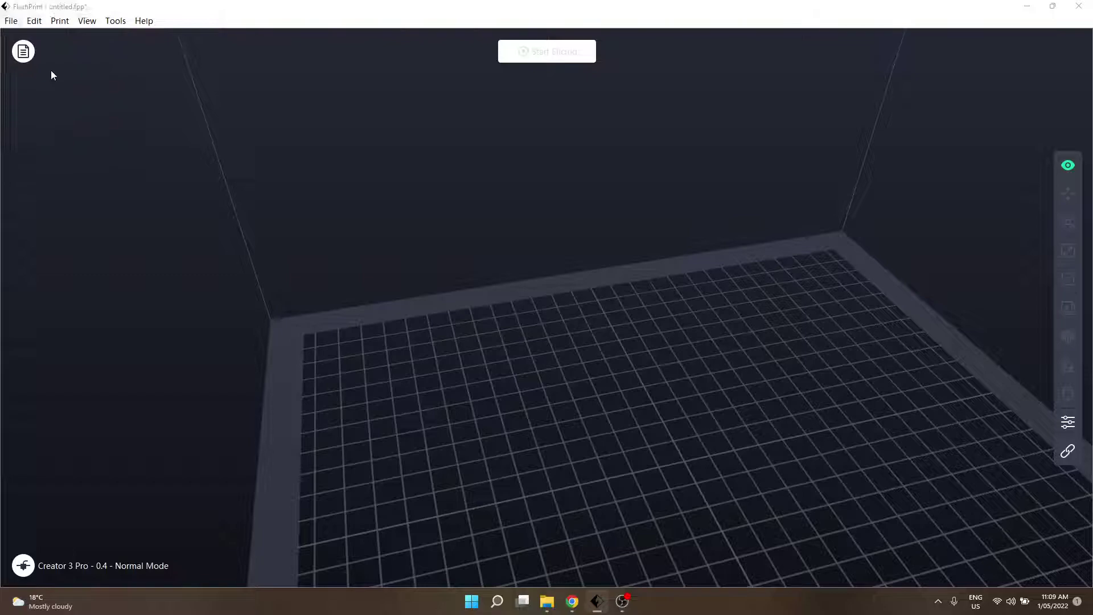
left_click(204, 196)
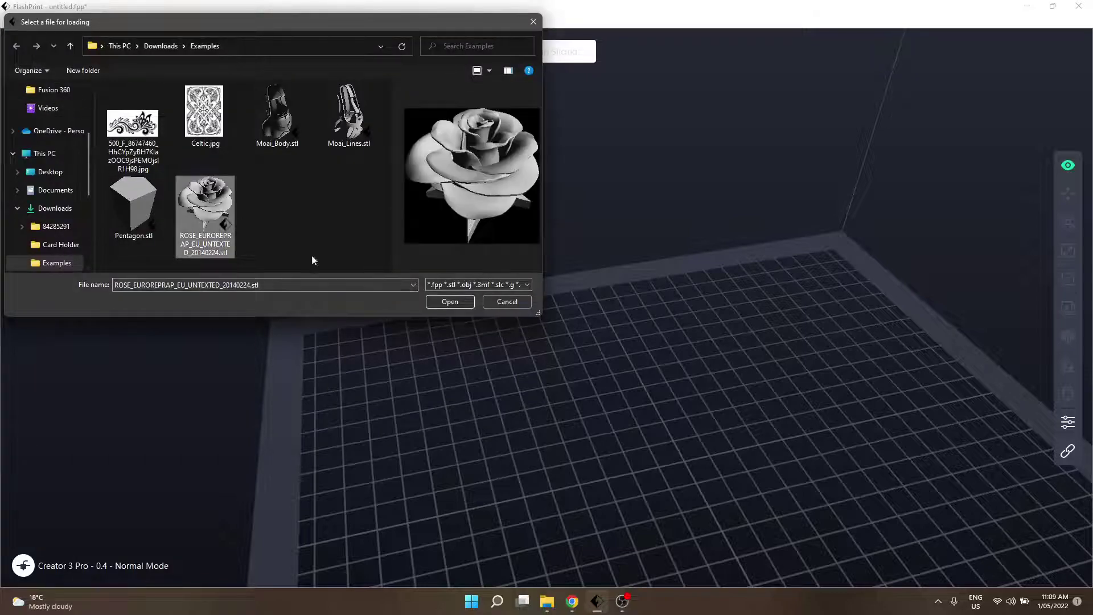
left_click(449, 301)
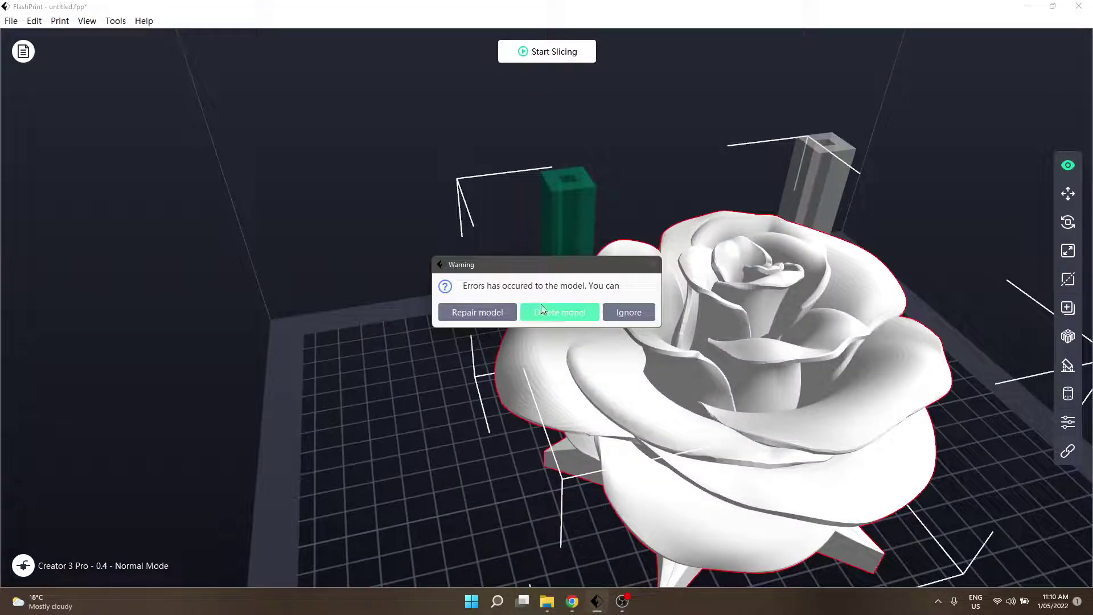
left_click(495, 312)
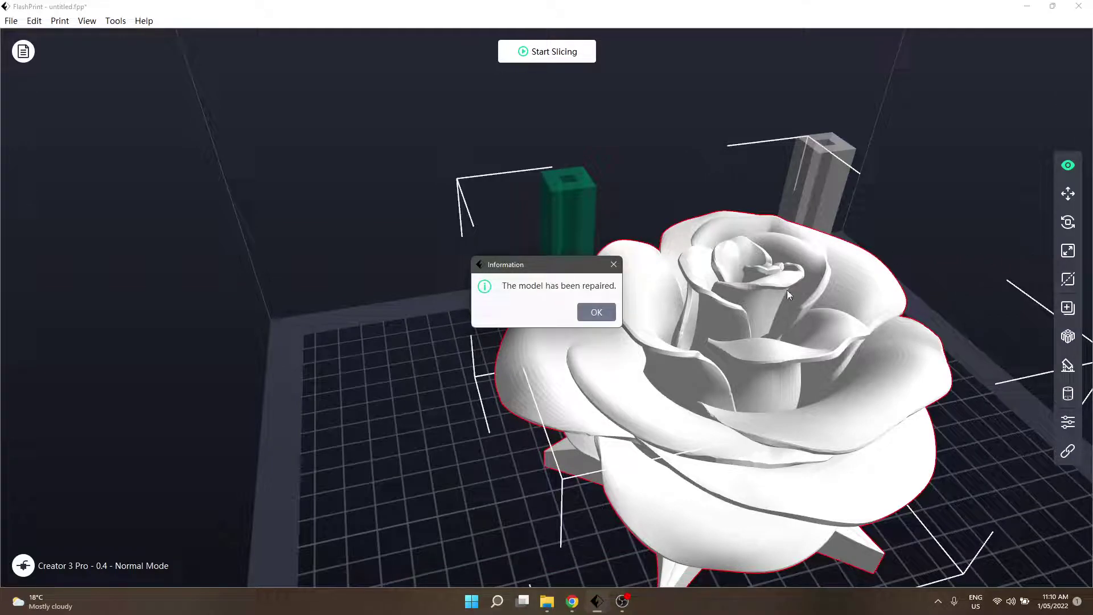
left_click(596, 312)
Scale the rose to 50%
left_click(1068, 250)
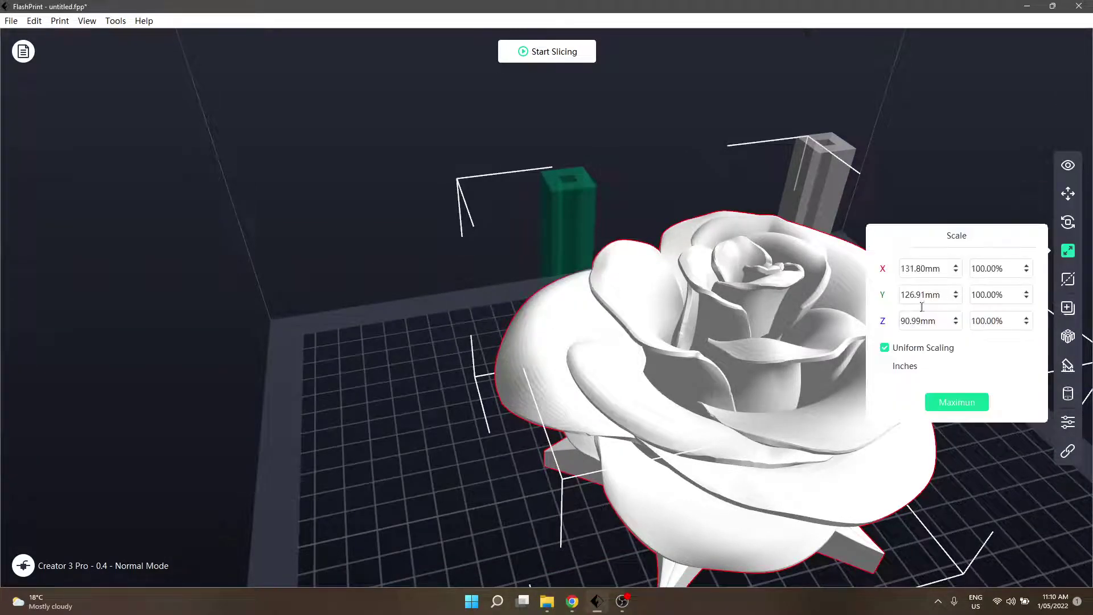
double_click(987, 268)
type("50")
key("Return")
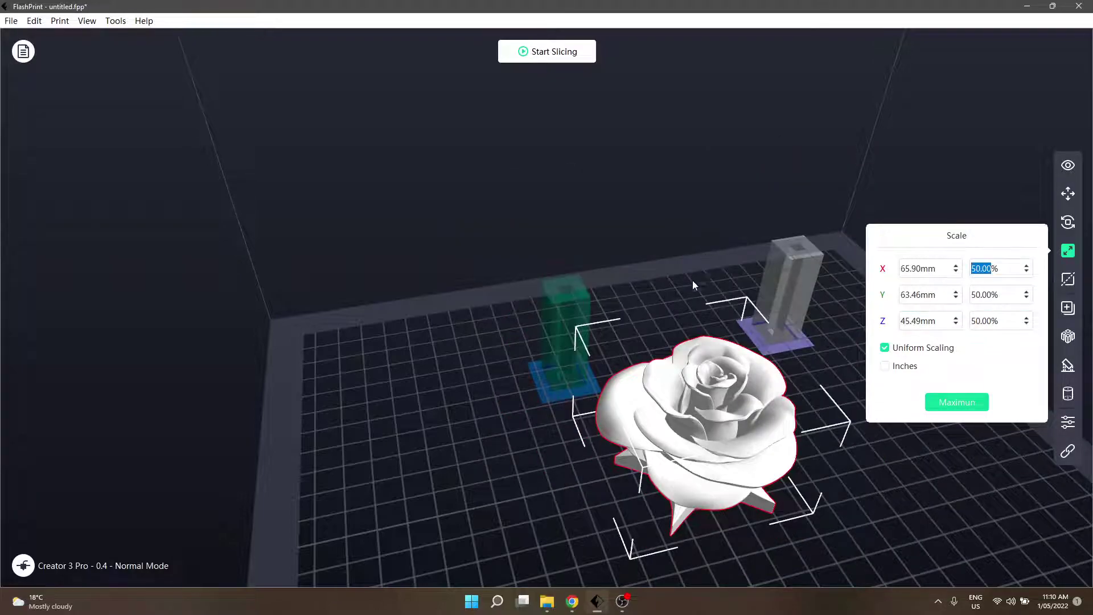
Remove the left and right wiping towers
left_click(1068, 393)
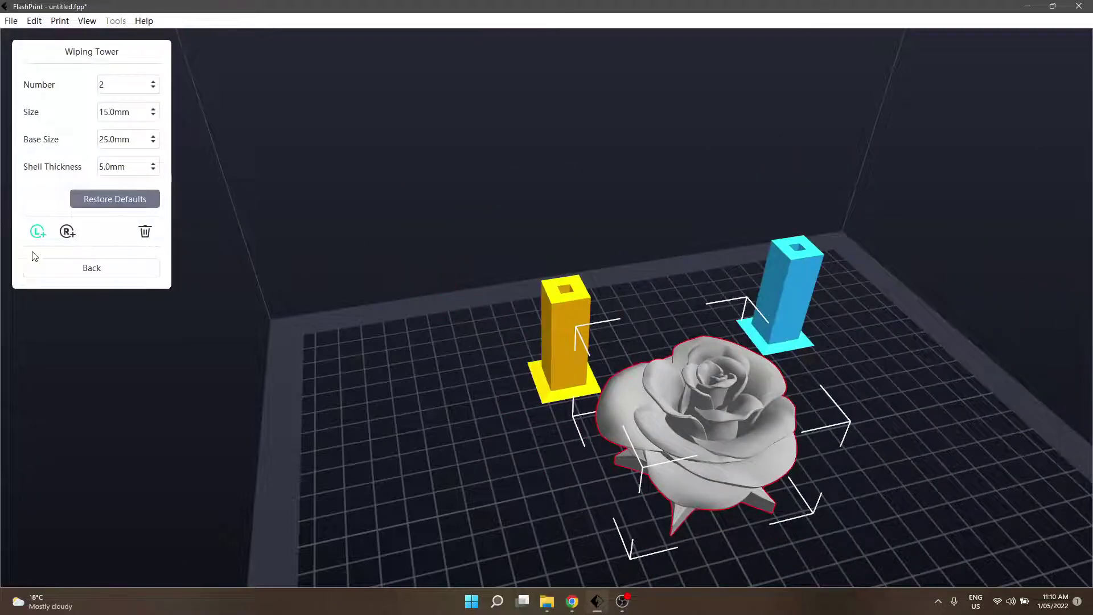
left_click(145, 231)
left_click(555, 339)
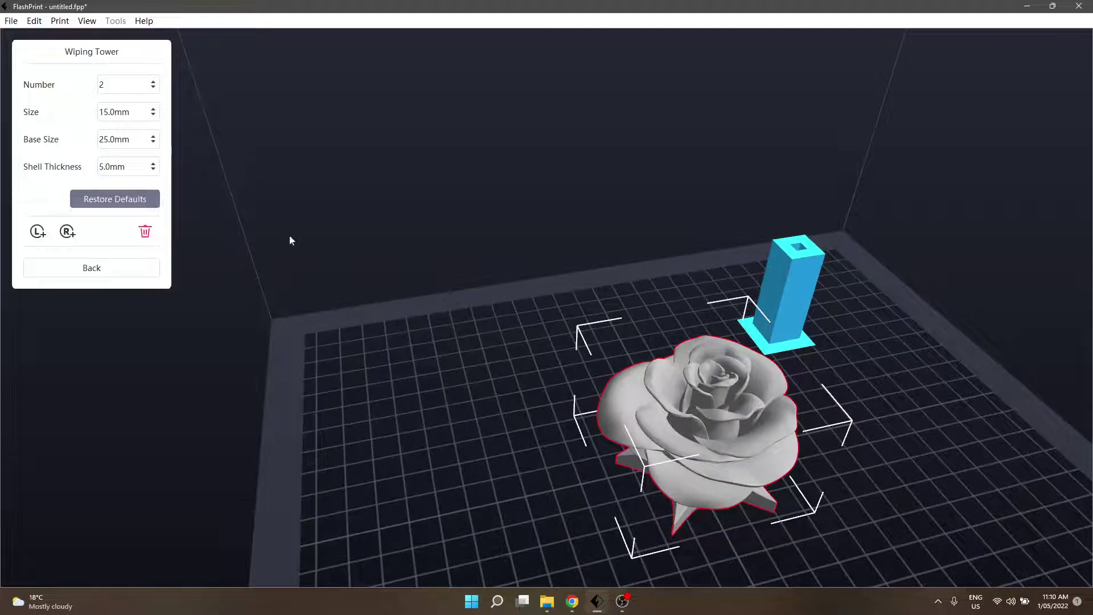
left_click(794, 298)
left_click(142, 273)
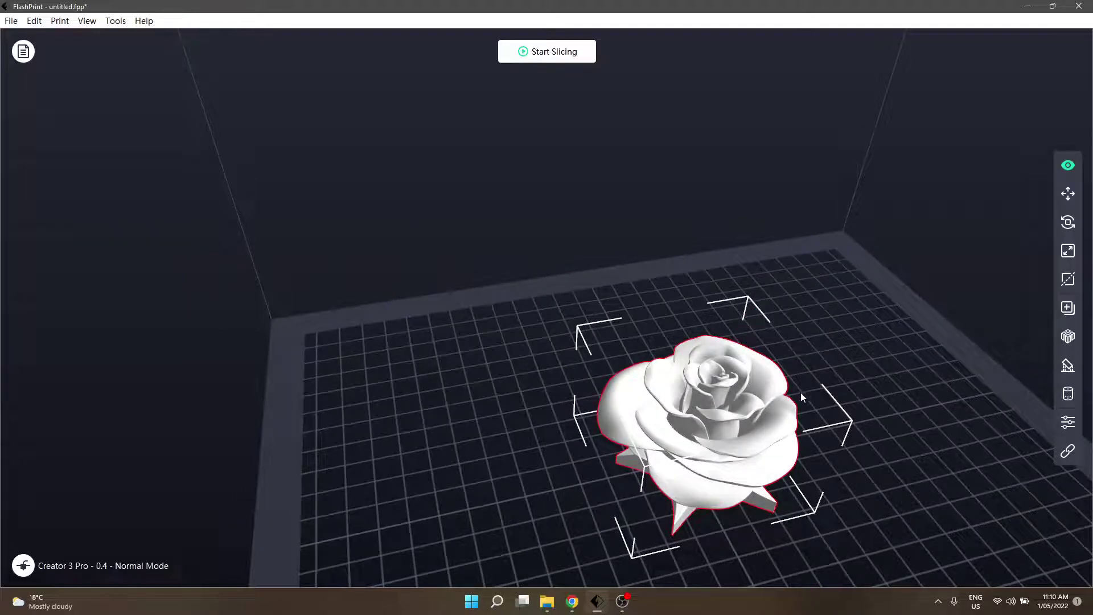
left_click_drag(781, 387, 747, 293)
scroll(729, 296, "up", 2)
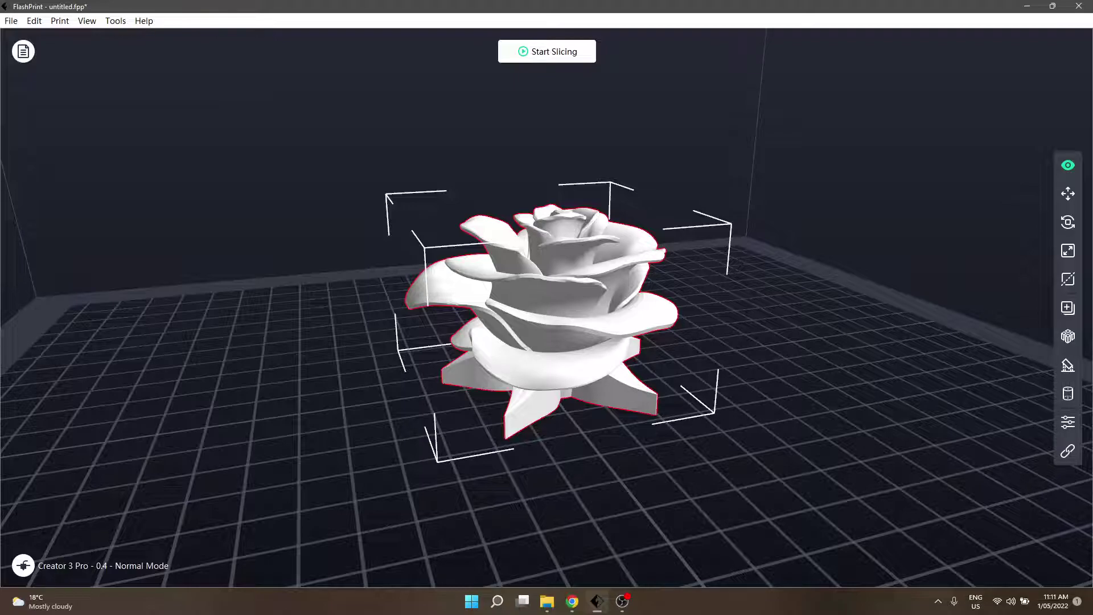
Generate automatic tree-type supports under the rose's overhanging petals
left_click(1065, 370)
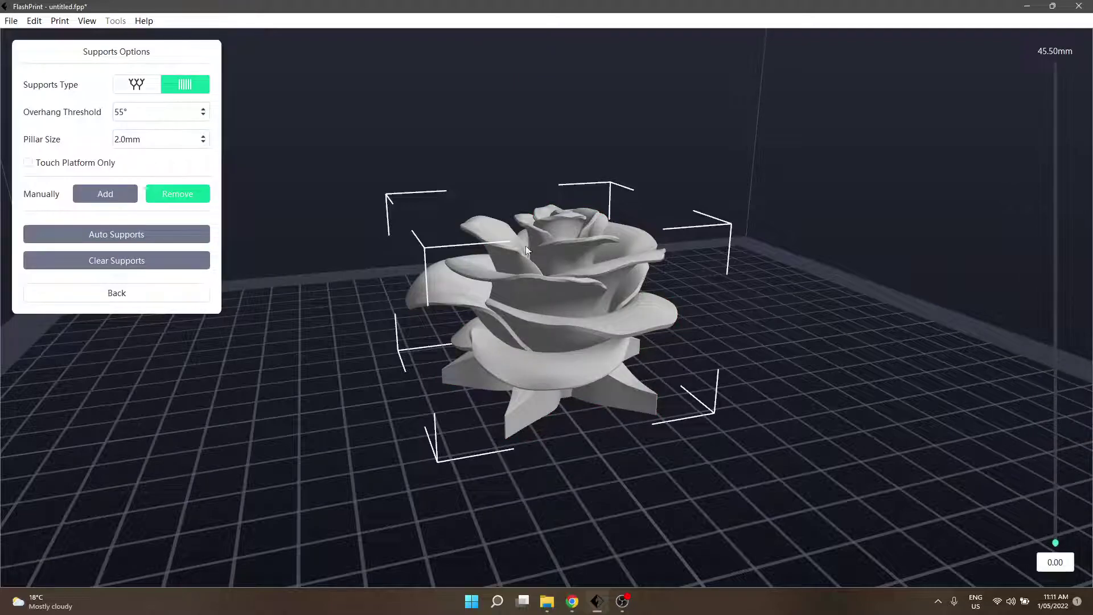
left_click(142, 85)
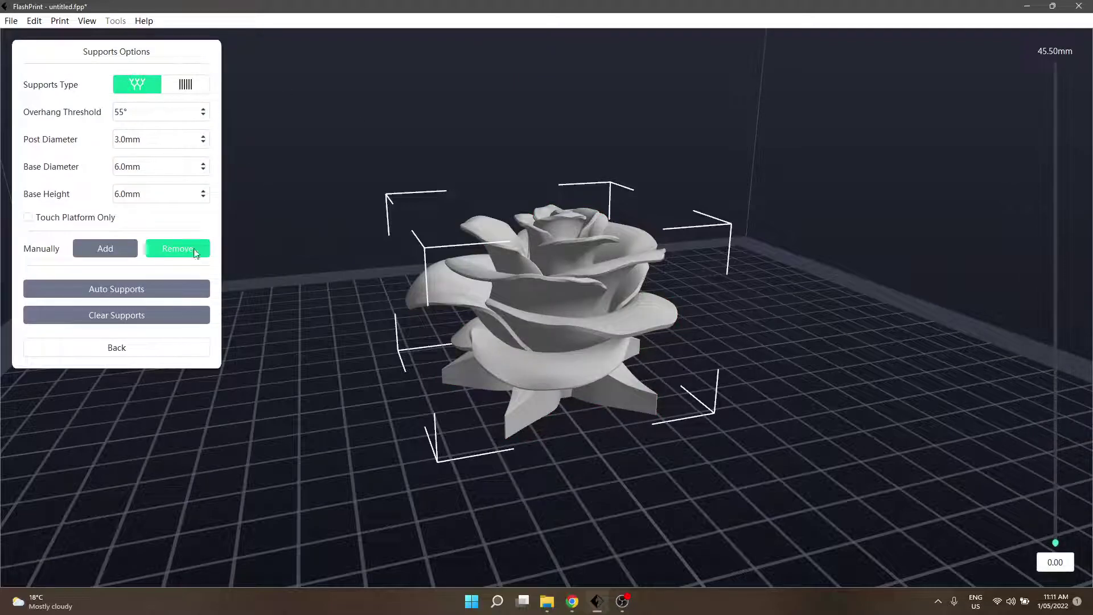
left_click(118, 289)
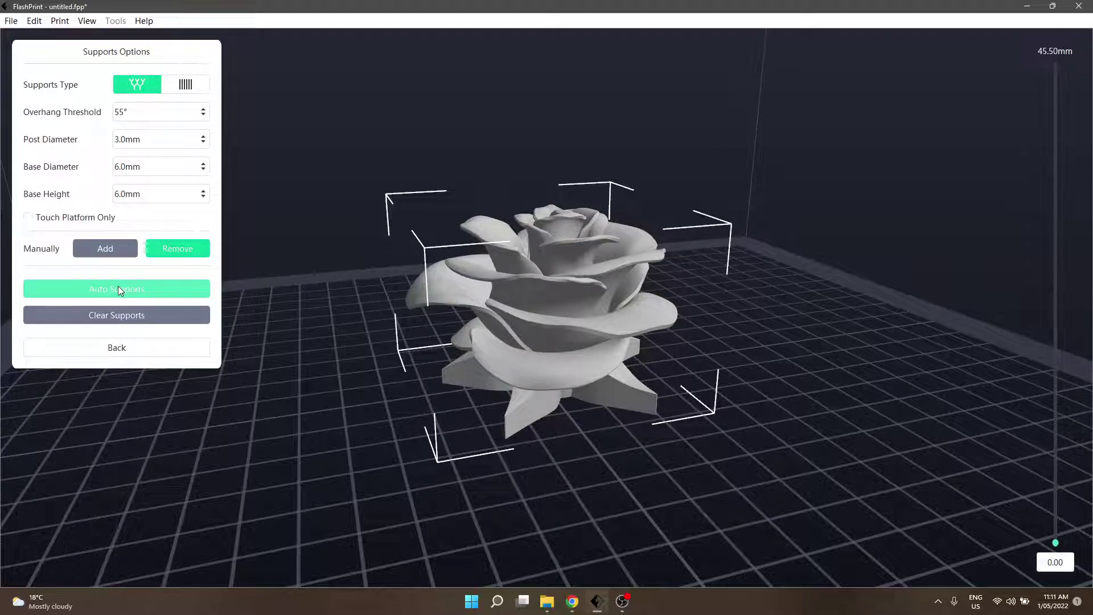
left_click(117, 288)
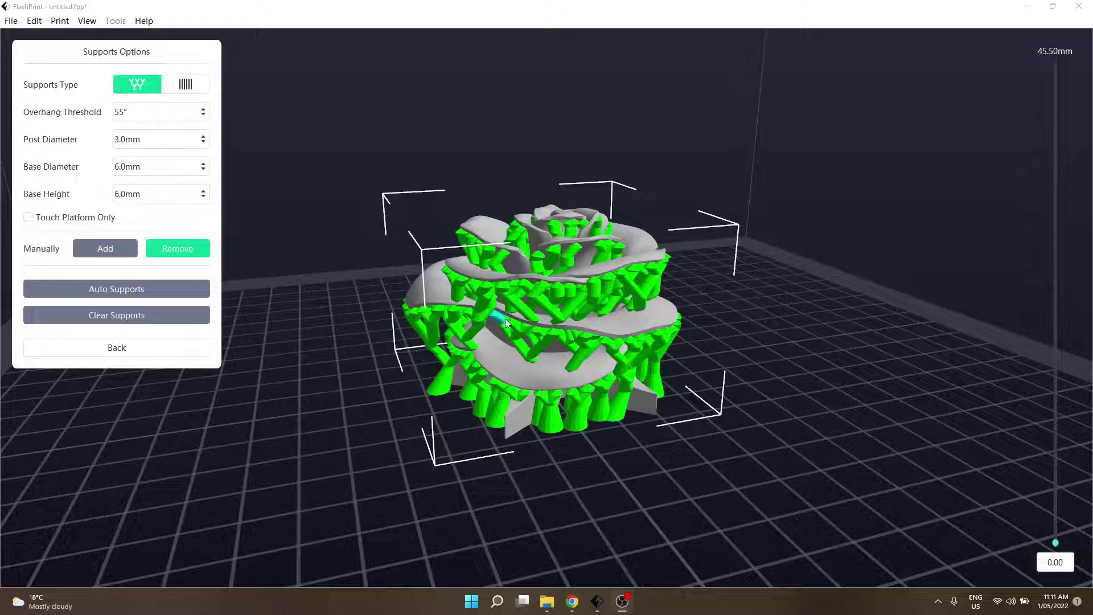
left_click(137, 348)
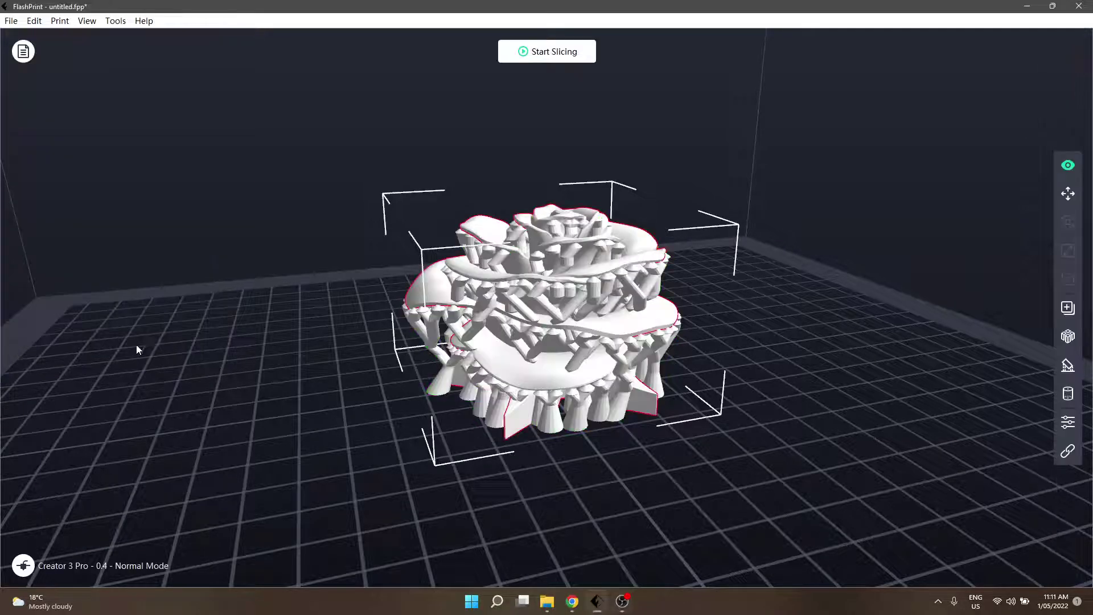
In the expert slice settings, assign supports to the Left Extruder
left_click(541, 50)
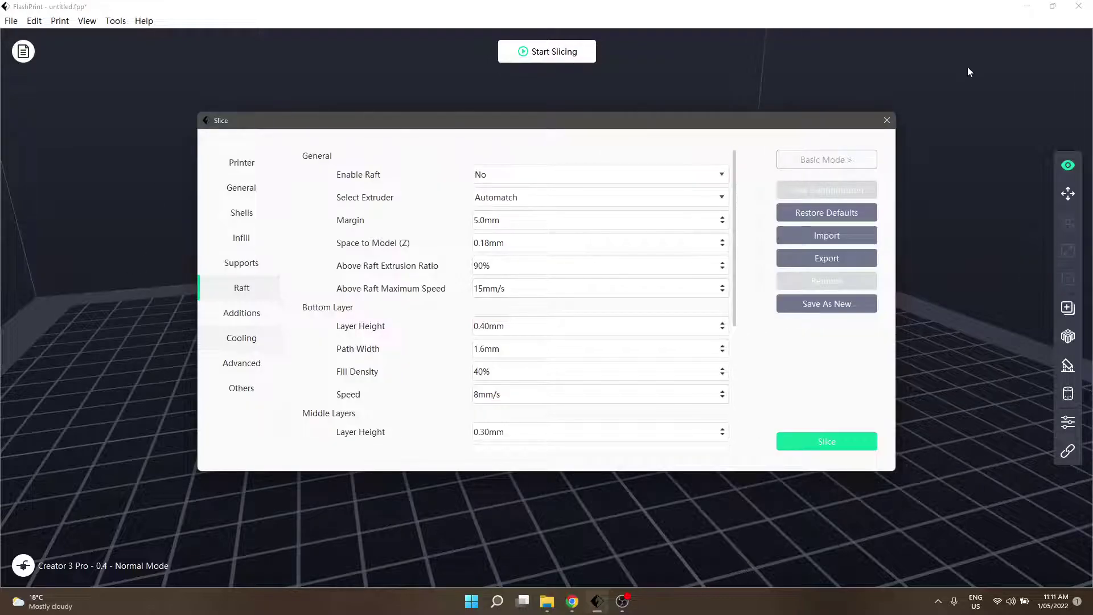
left_click(844, 160)
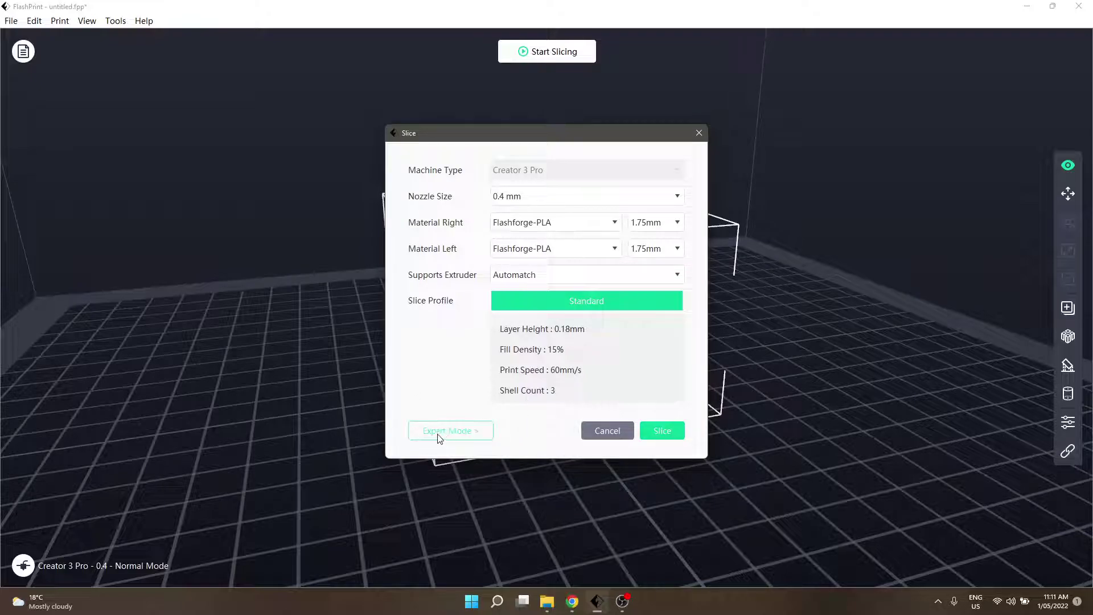
left_click(423, 428)
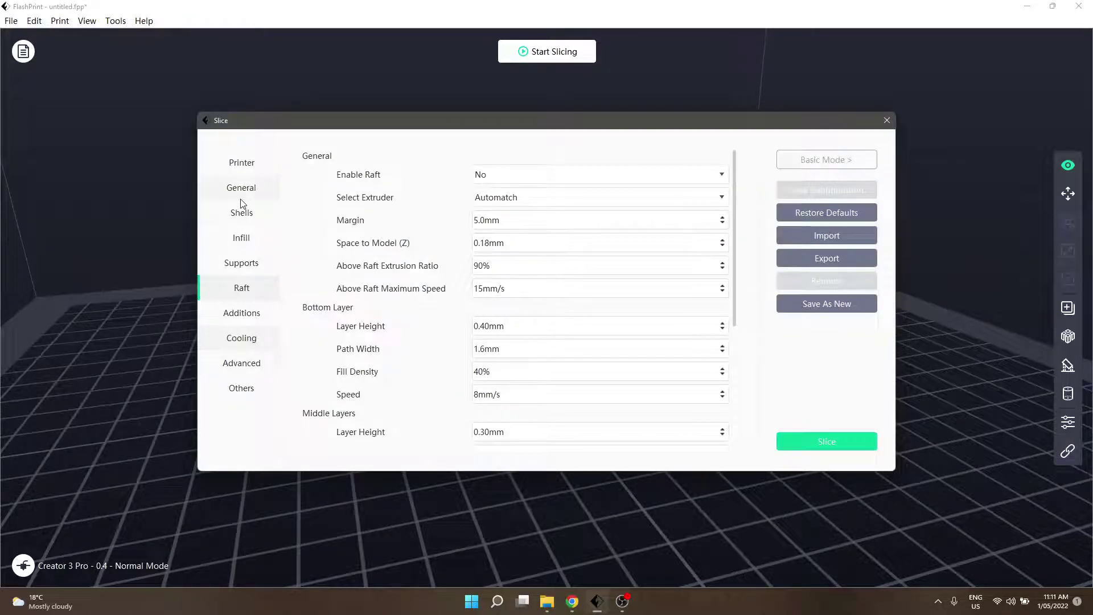
left_click(231, 263)
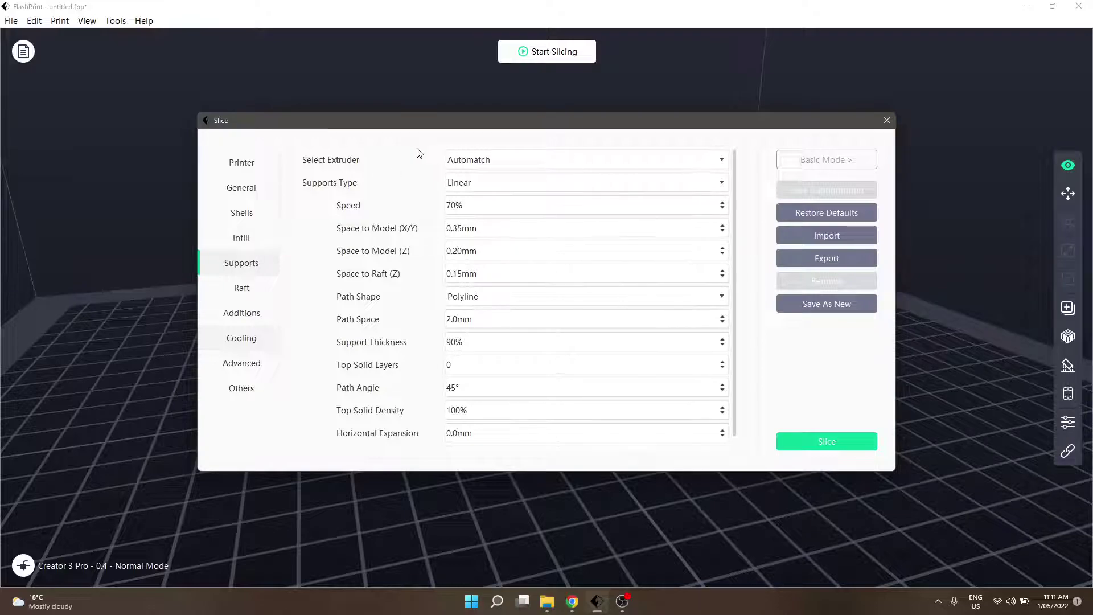
left_click(503, 164)
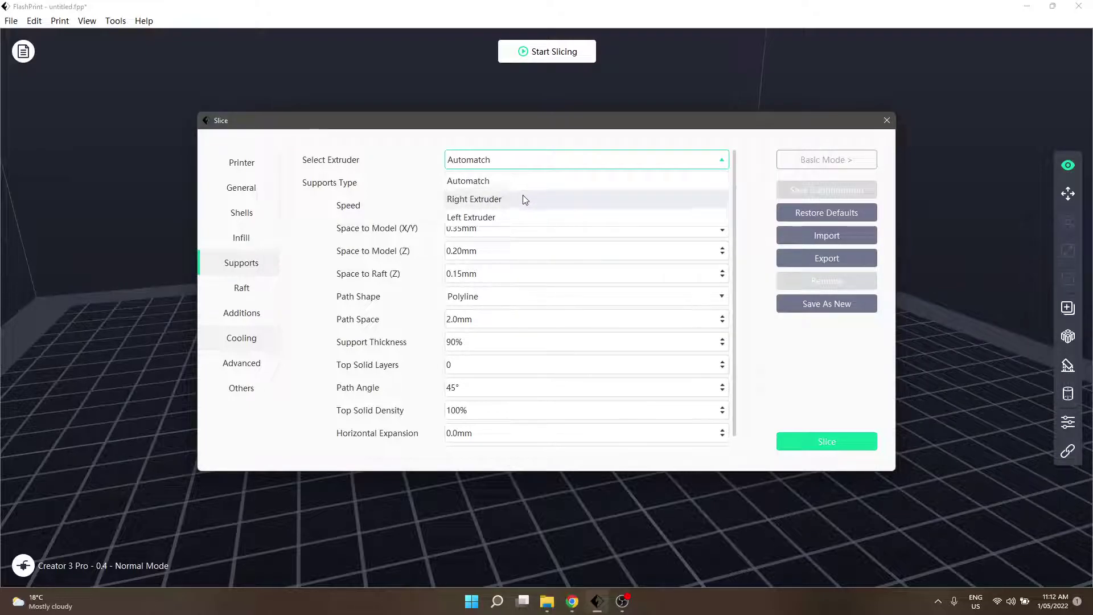
left_click(484, 216)
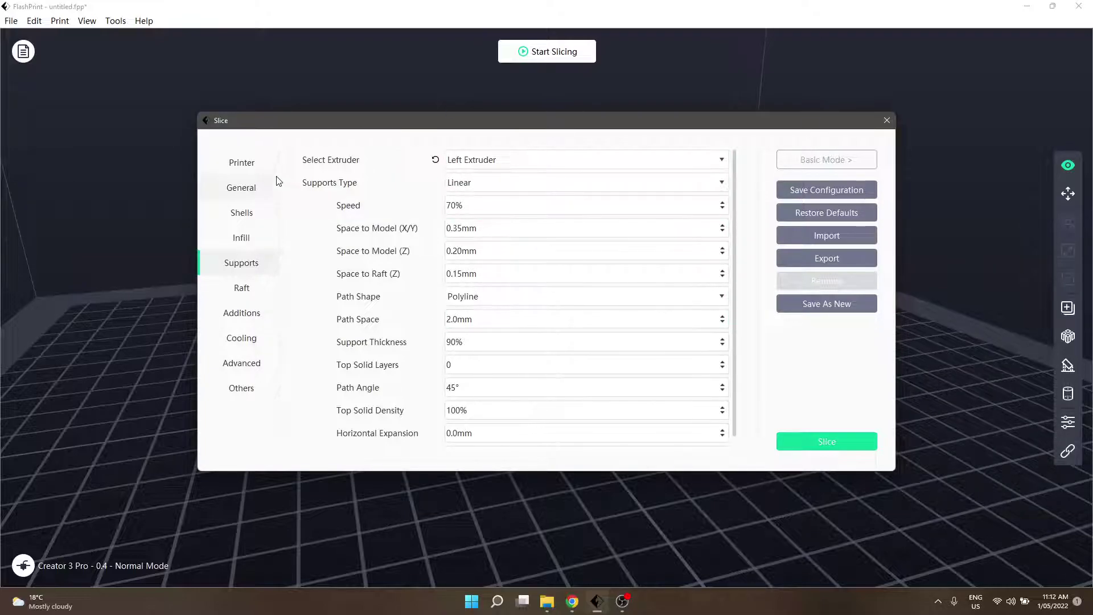
Set the right extruder material to Flashforge-PLA and the left to Flashforge-PVA
left_click(265, 165)
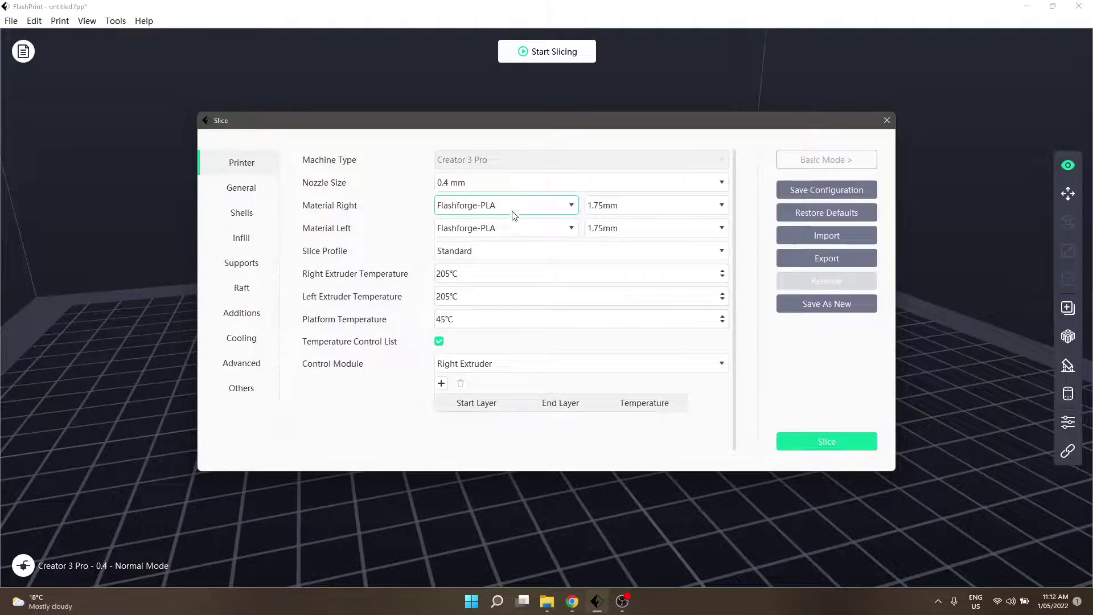
left_click(490, 228)
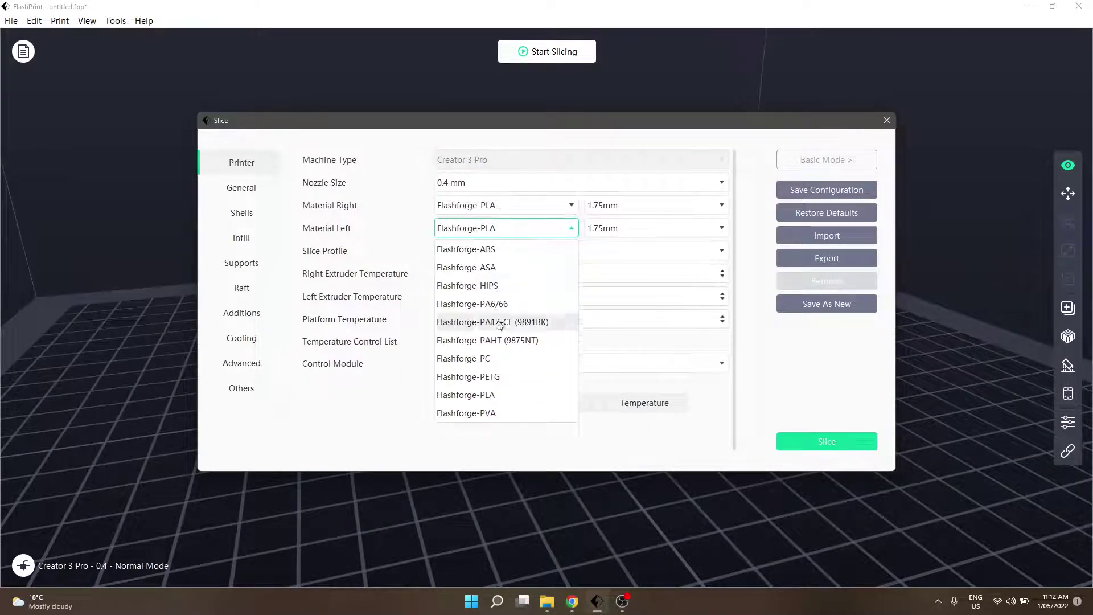
left_click(507, 413)
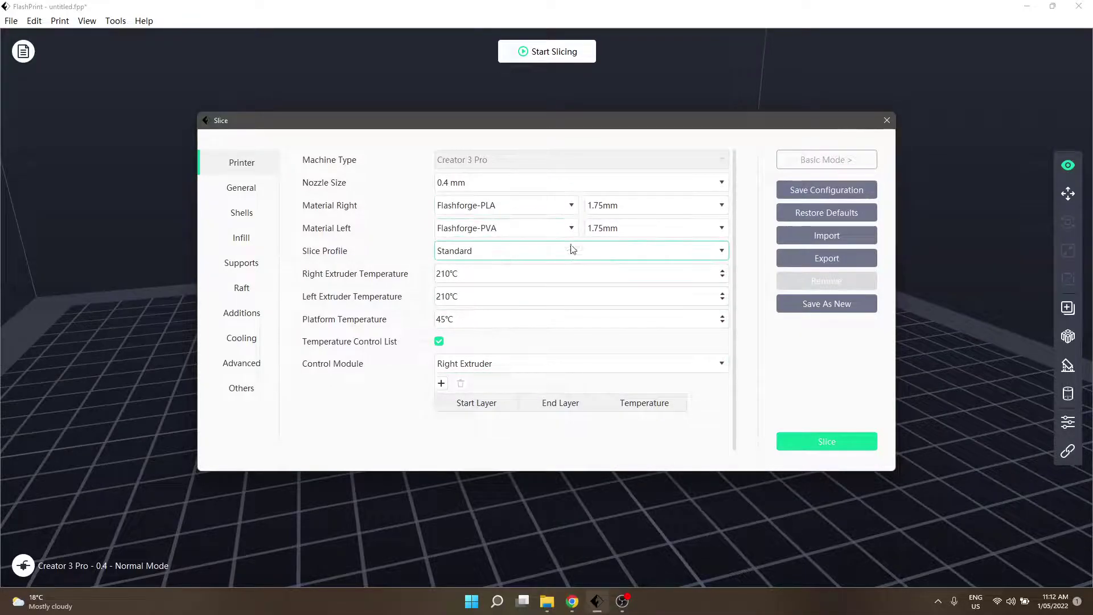
left_click(566, 227)
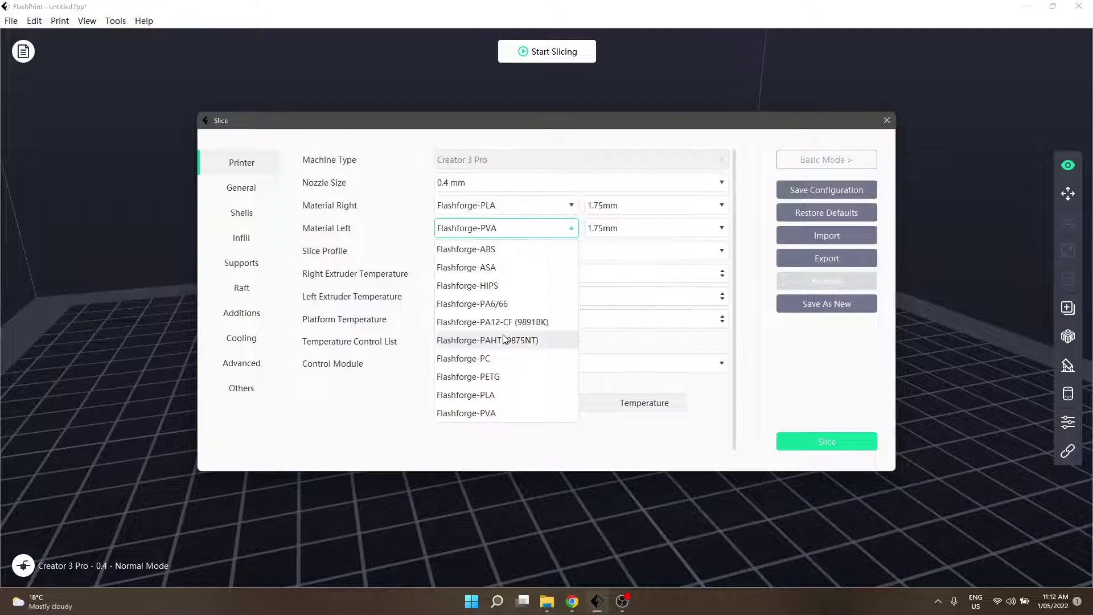
left_click(483, 286)
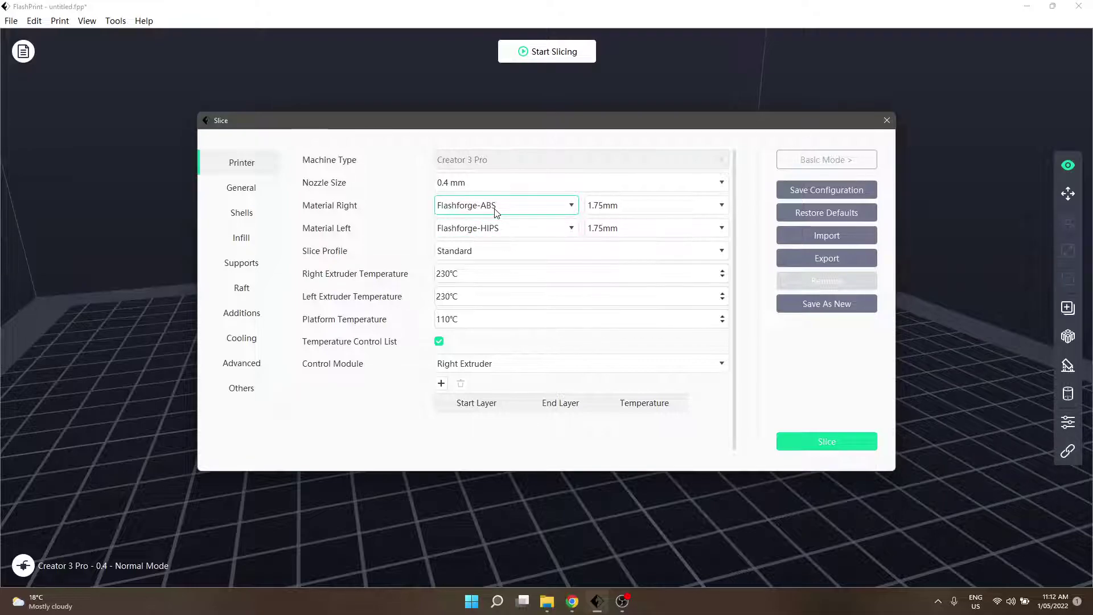
left_click(530, 206)
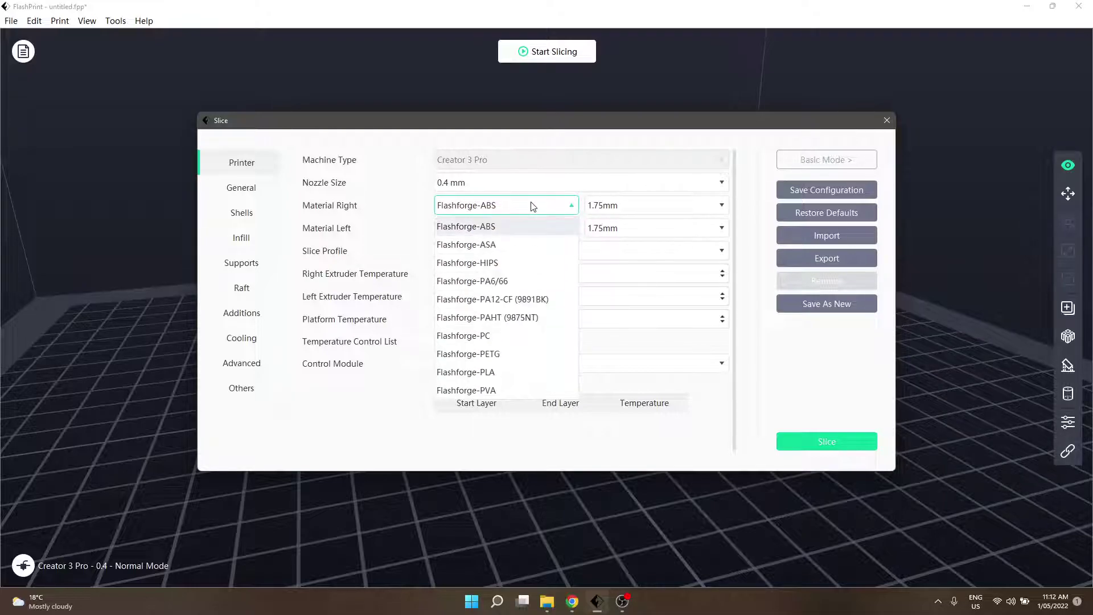
left_click(507, 372)
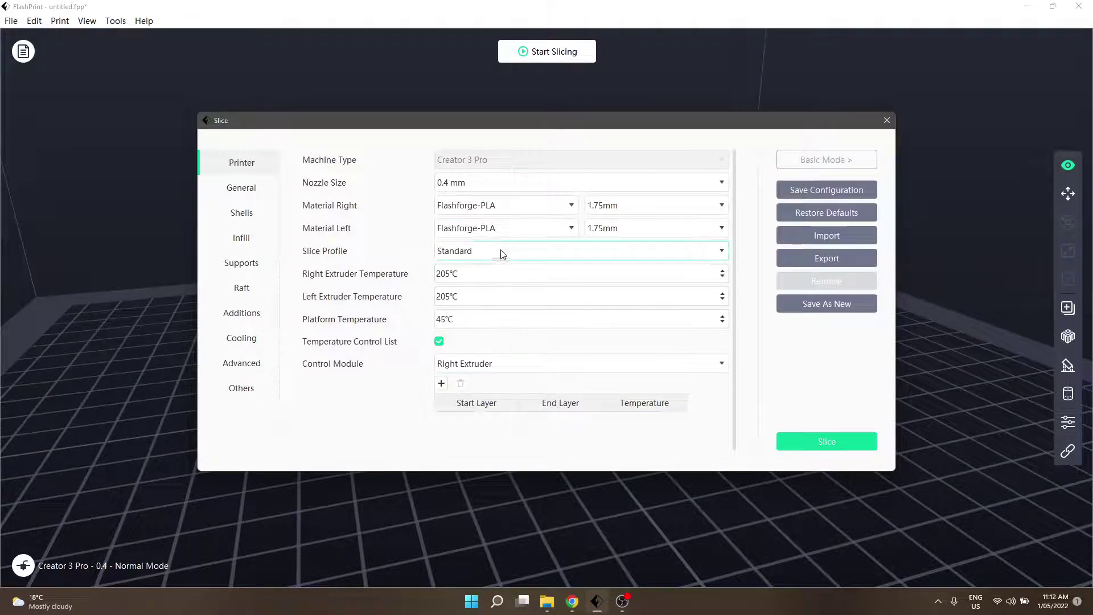
left_click(507, 227)
left_click(488, 413)
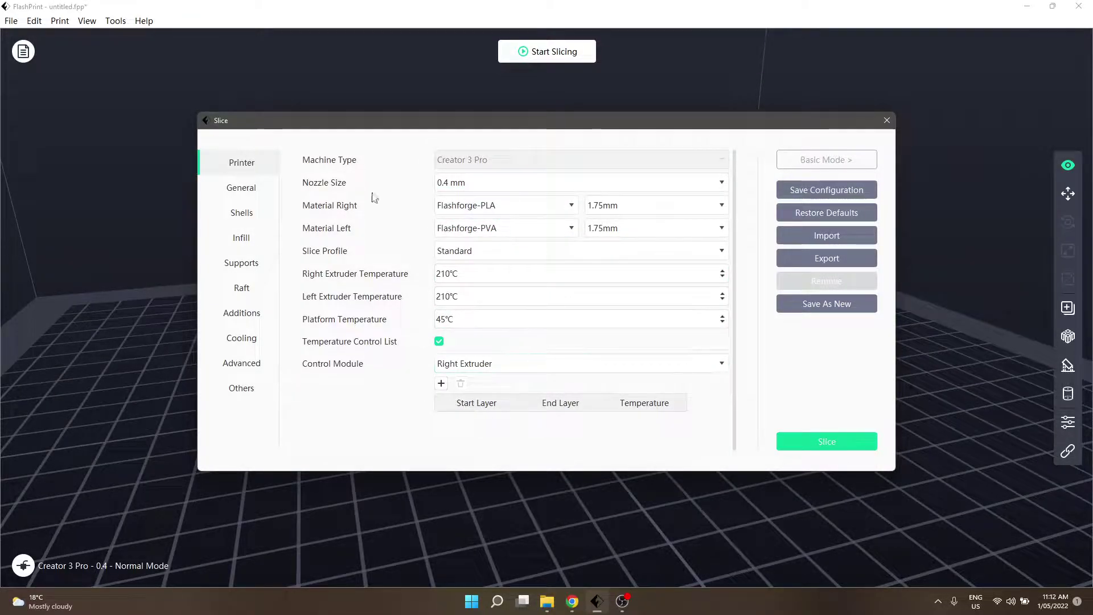
left_click(474, 295)
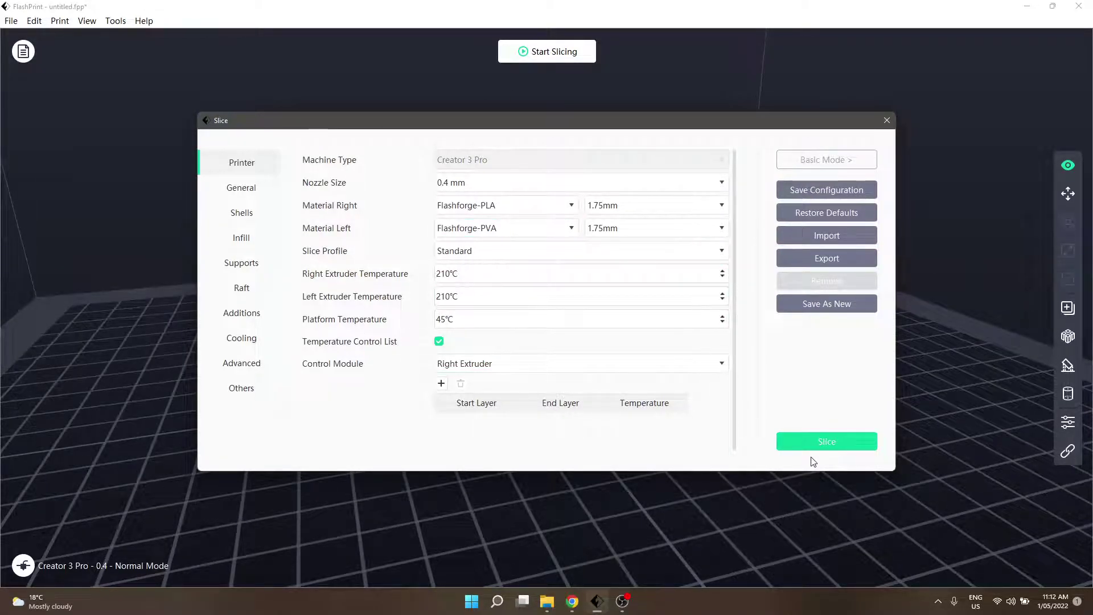
Slice the rose and review its 256-layer preview, about 10 h 56 min, and print settings
left_click(814, 440)
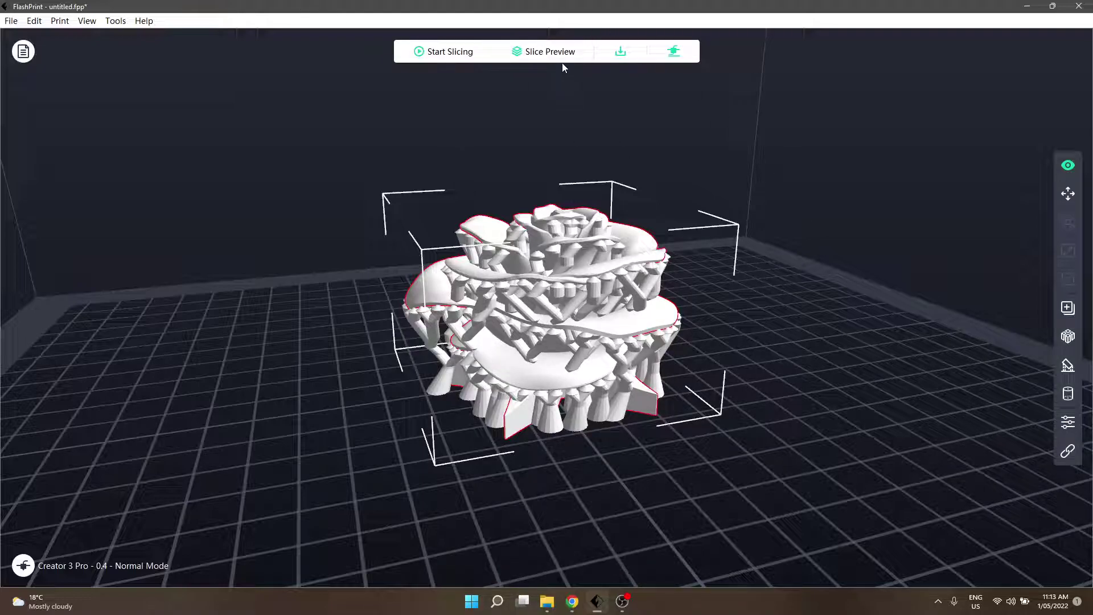
left_click(547, 52)
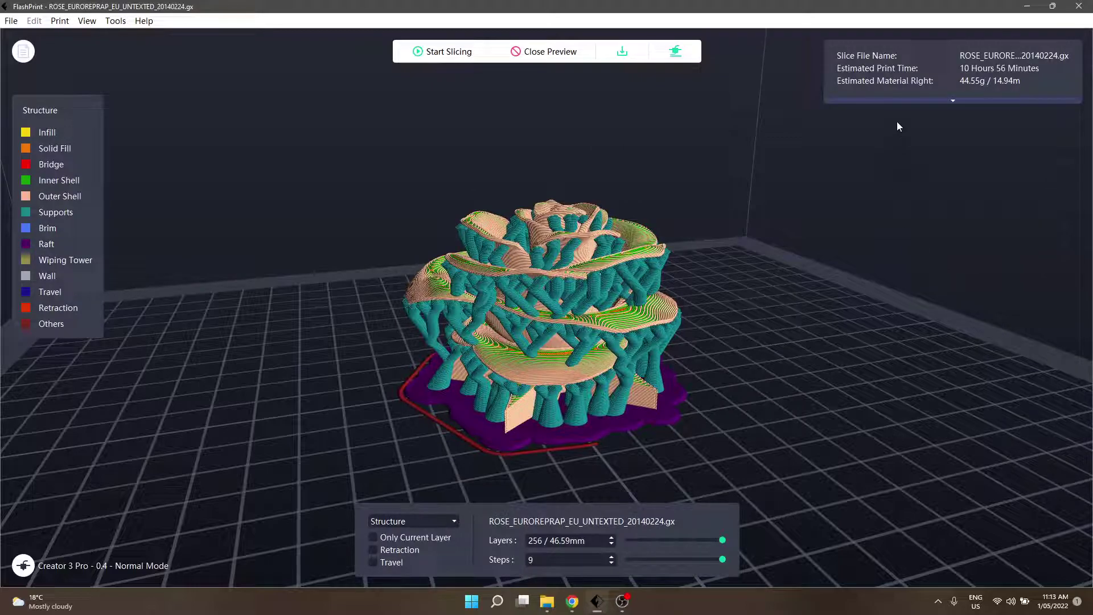
left_click(914, 102)
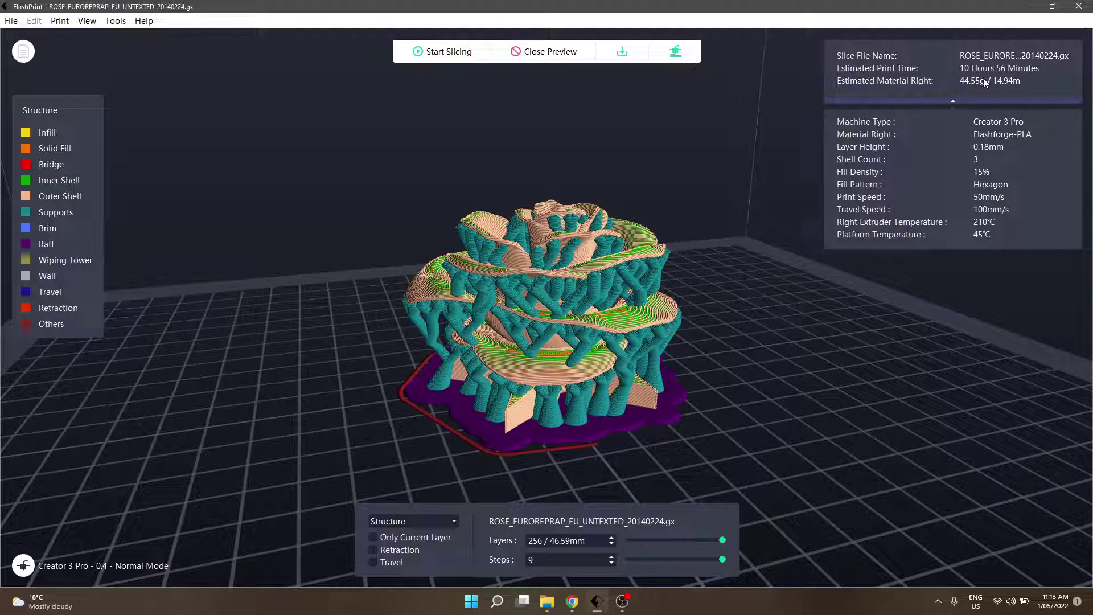
left_click(951, 101)
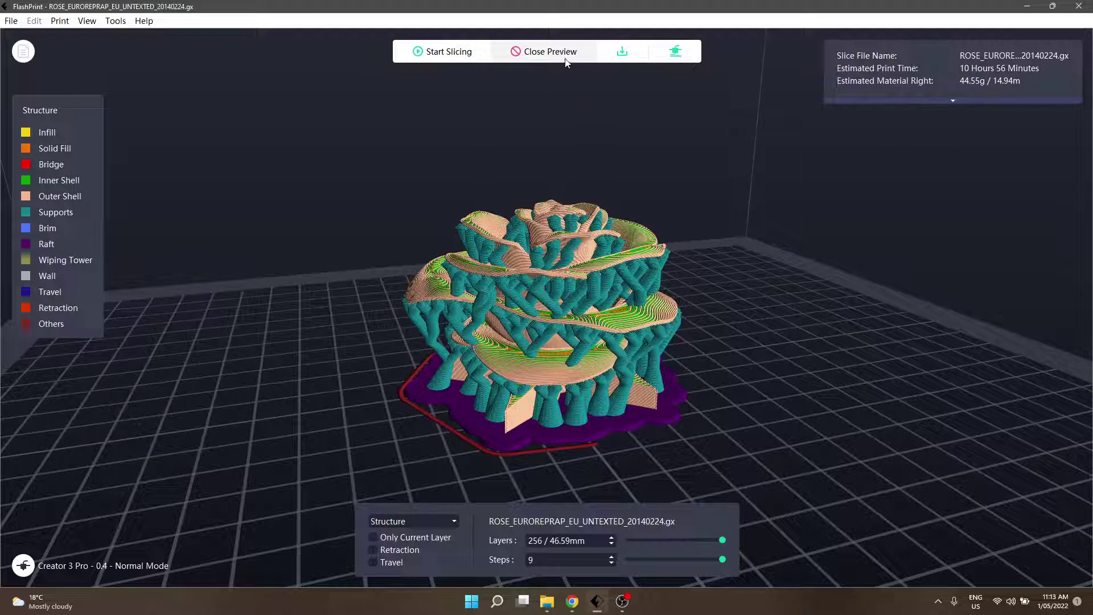
Close the slice preview to return to the supported rose model
left_click(531, 50)
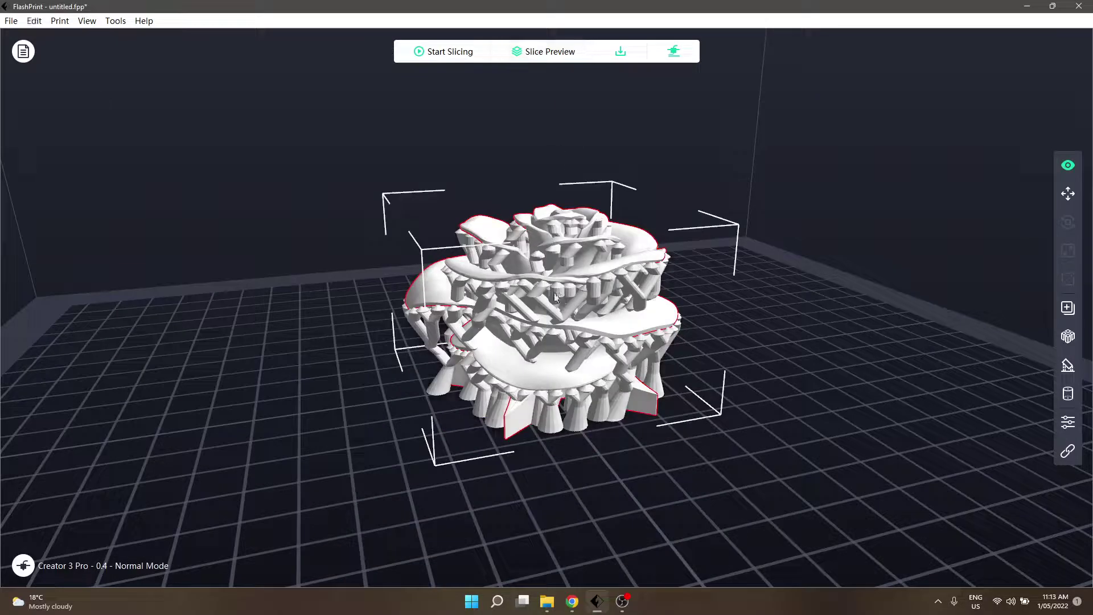